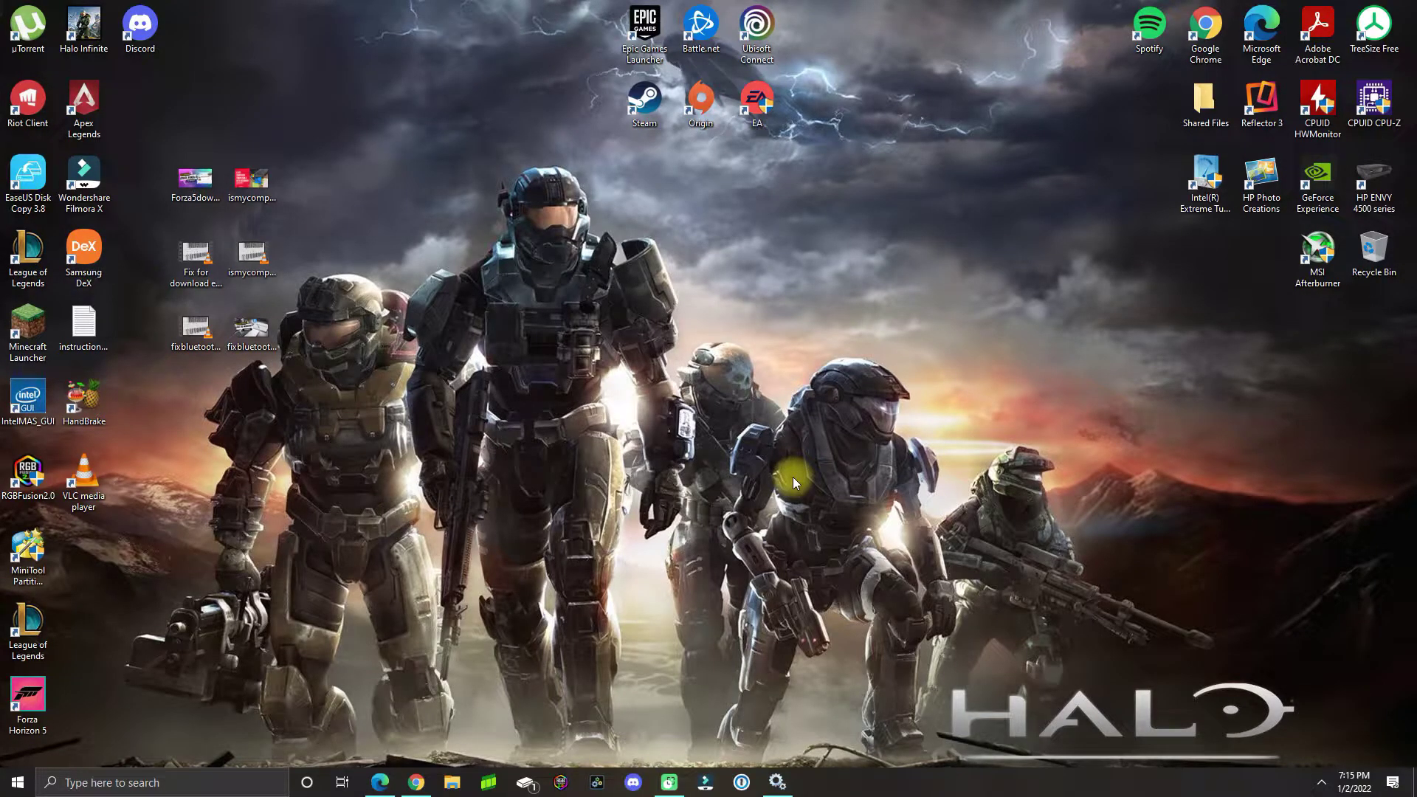
Step: Open the Services app from Windows search and select Steam Client Service
click(155, 781)
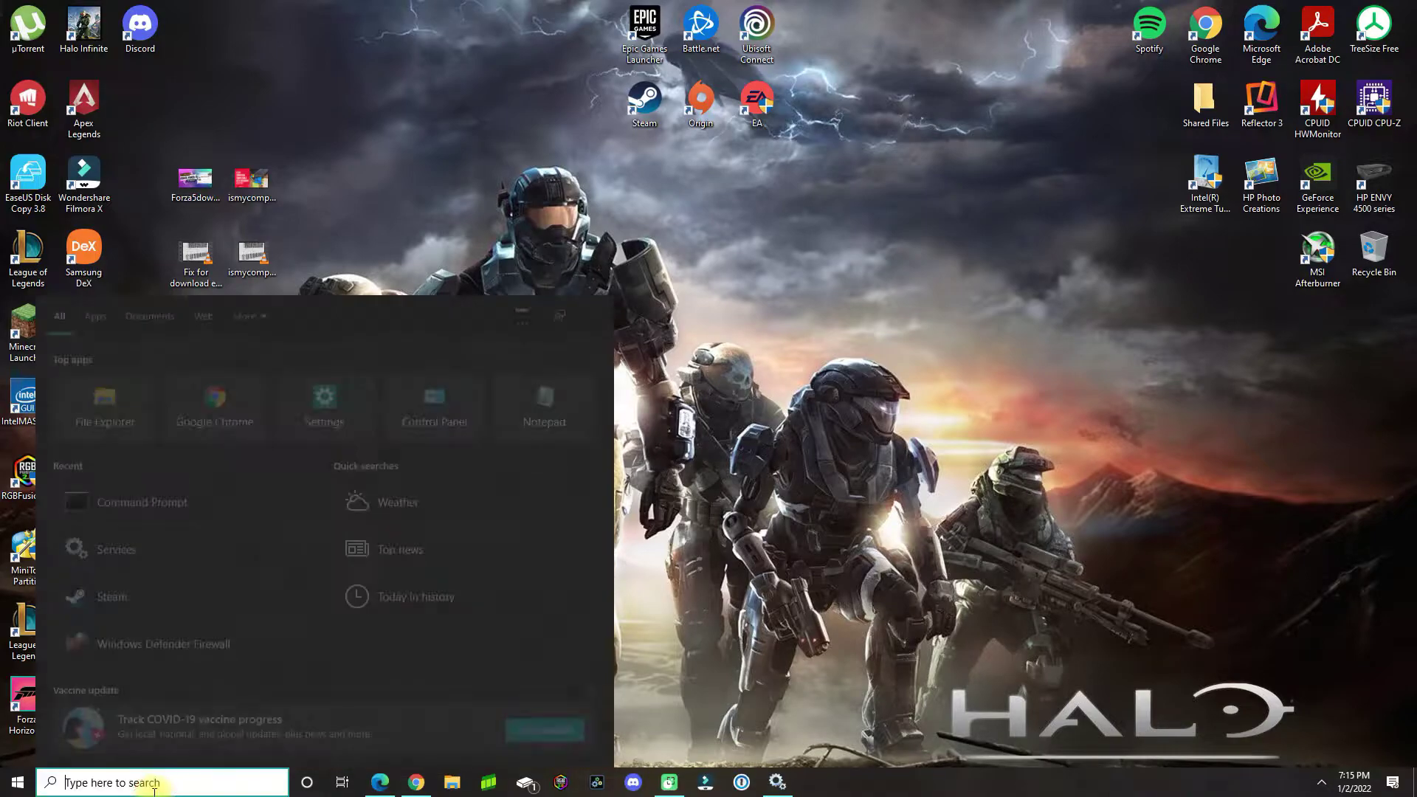
text(servic)
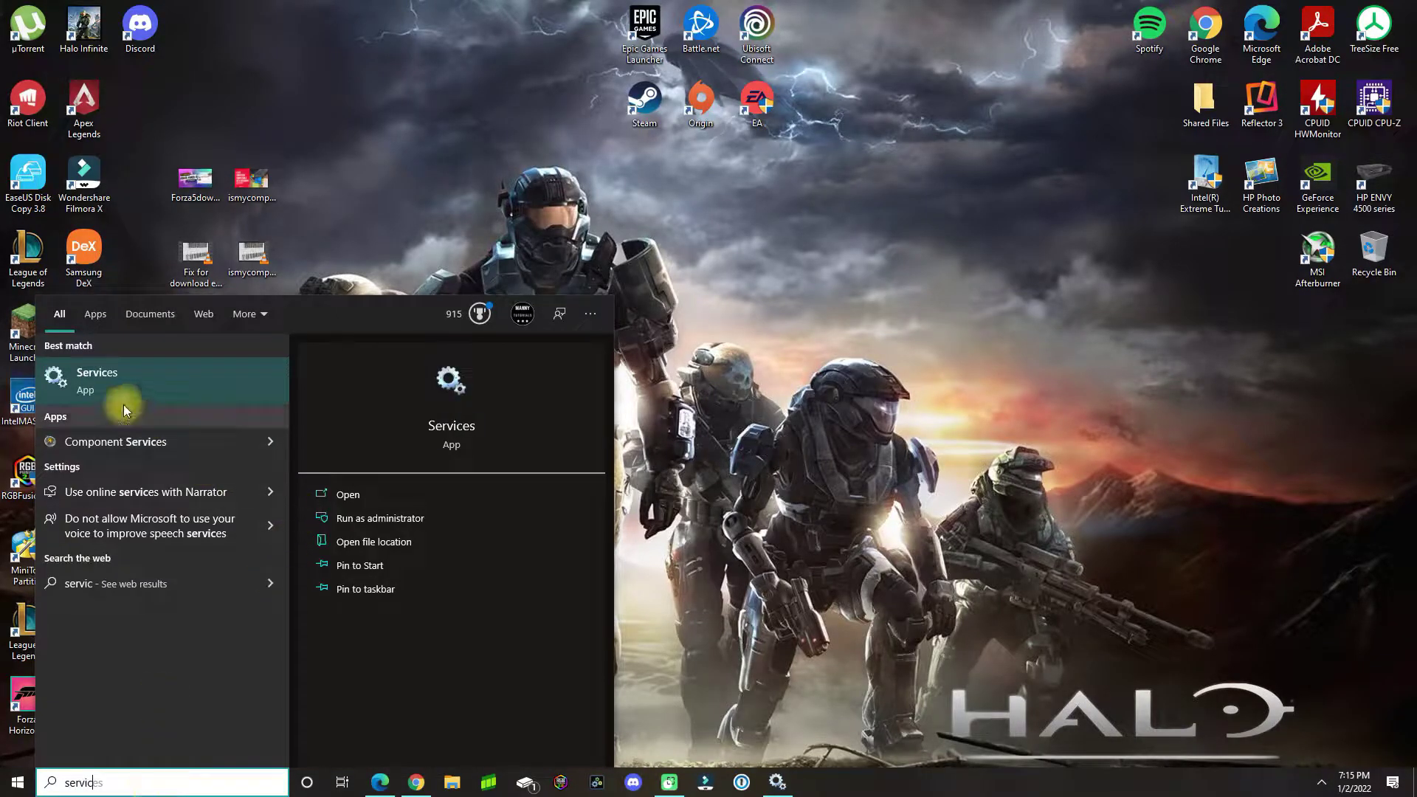
click(110, 376)
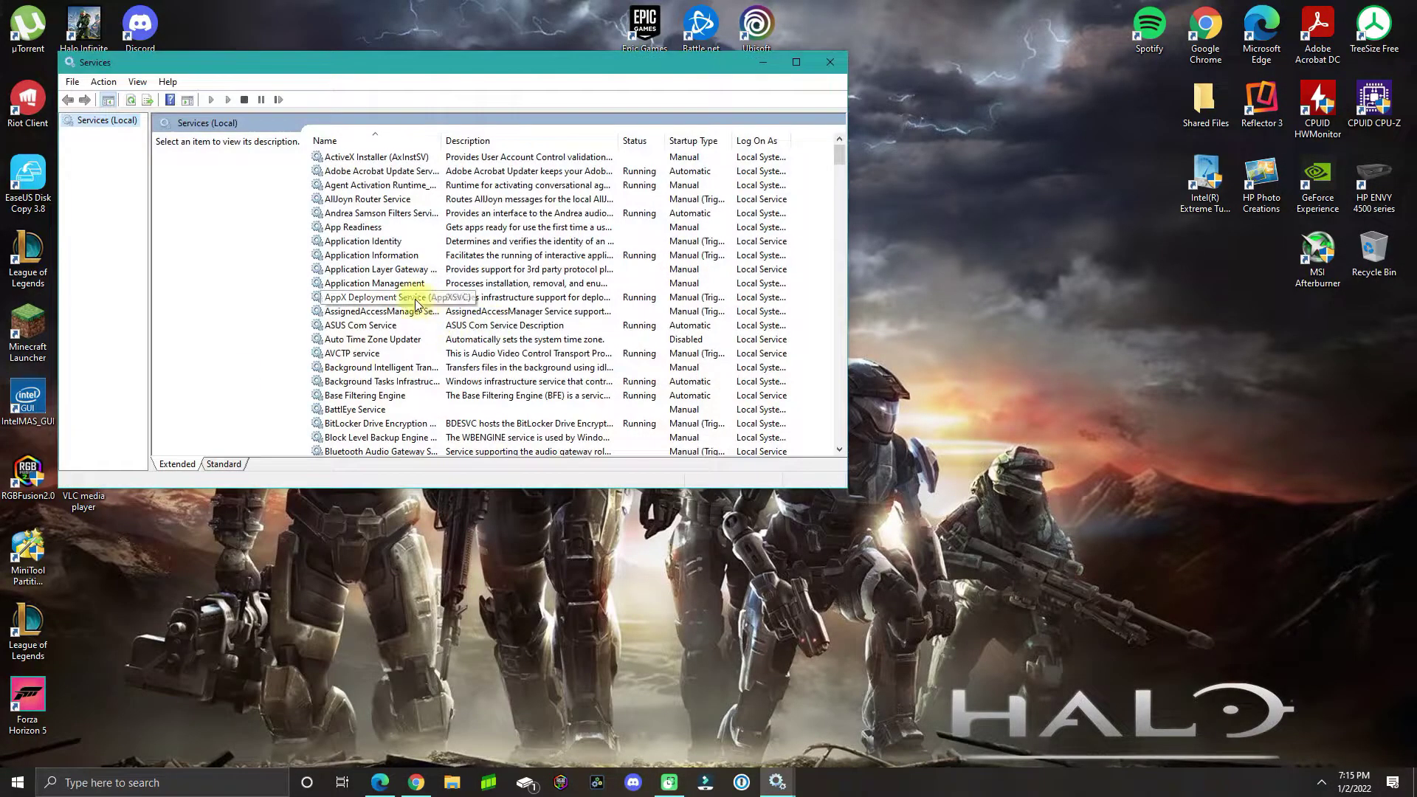
scroll(379, 286, down, 10)
scroll(394, 290, down, 10)
scroll(393, 288, down, 10)
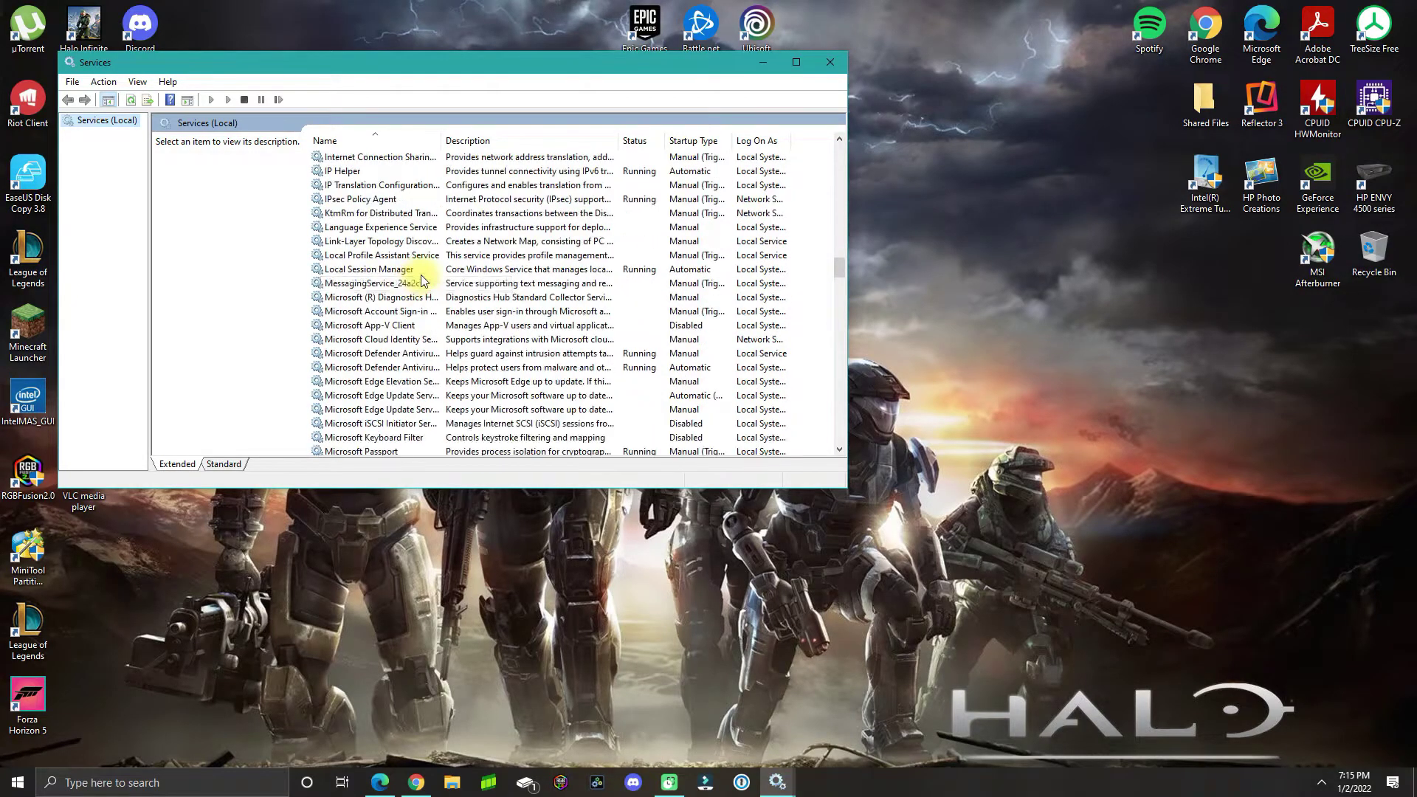
scroll(390, 284, down, 10)
scroll(388, 278, down, 10)
scroll(332, 344, down, 2)
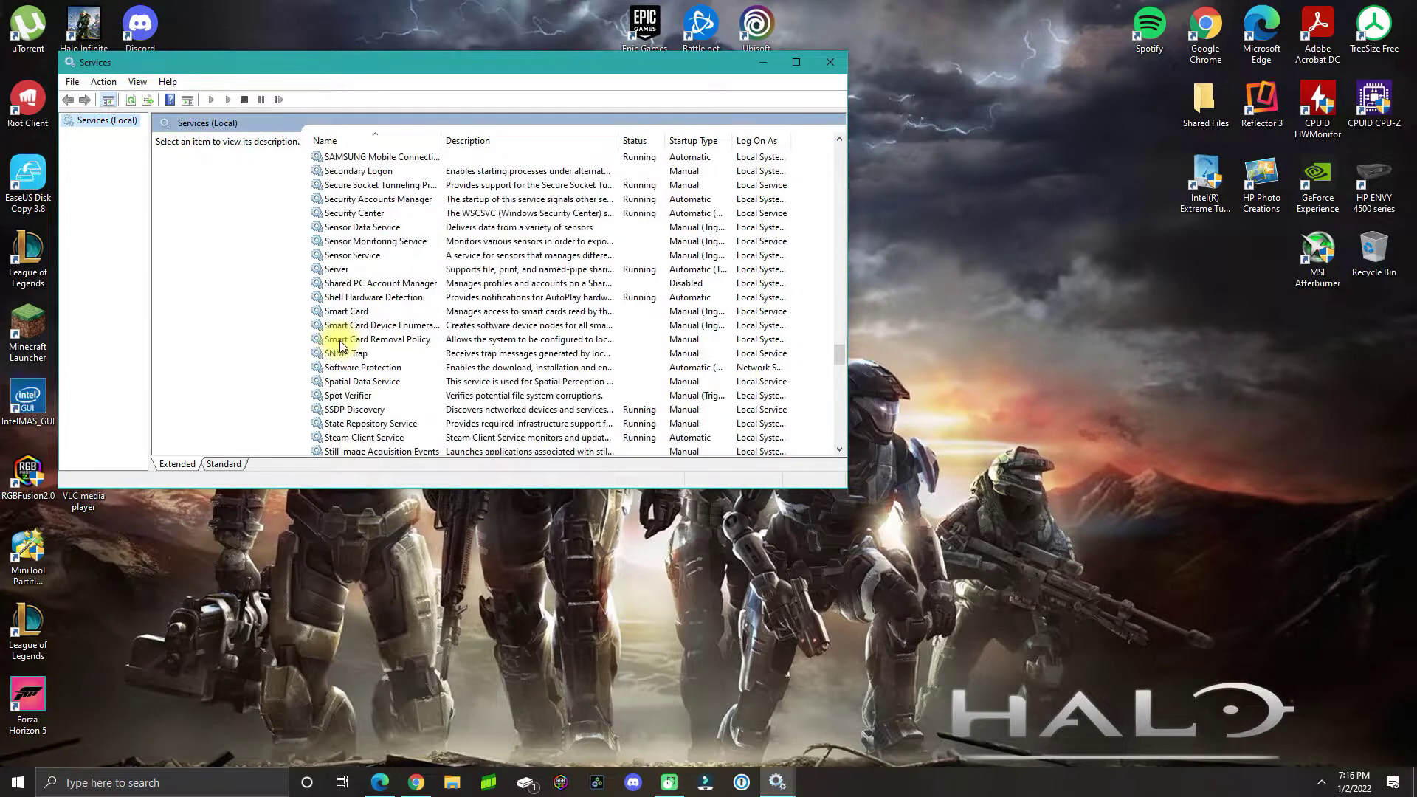
scroll(348, 370, down, 2)
scroll(367, 383, down, 2)
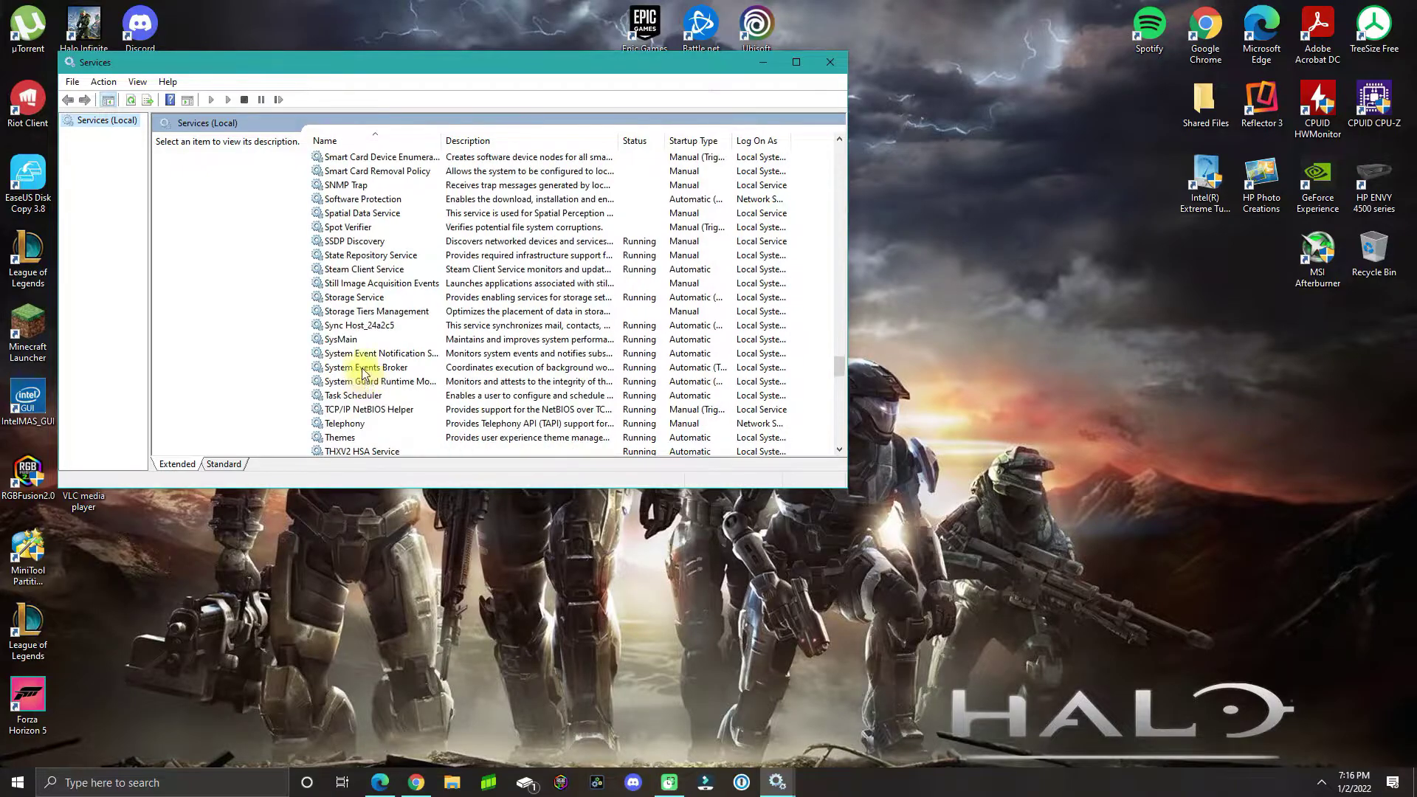
click(357, 270)
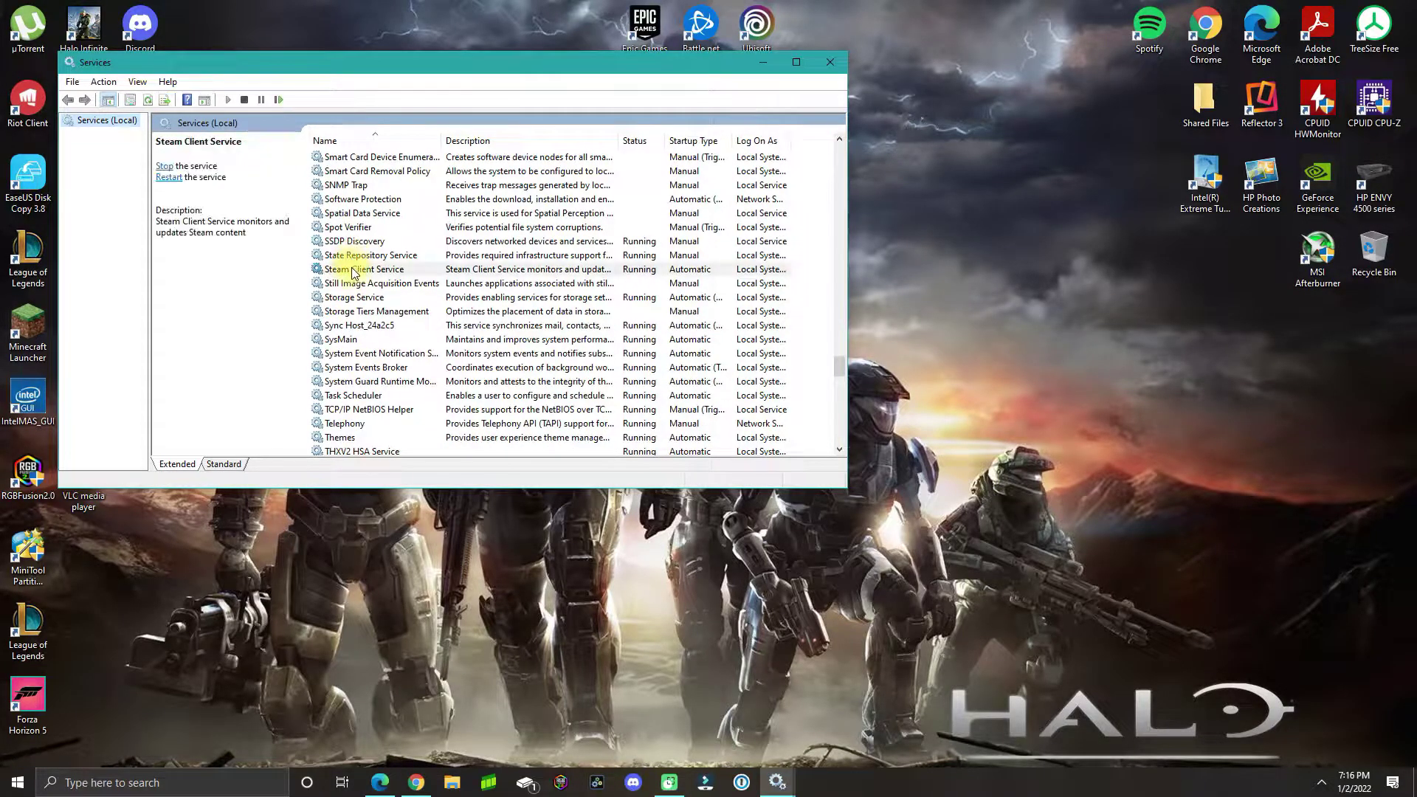
Step: Set Steam Client Service startup type to Automatic, review its Recovery settings, and apply
right_click(372, 272)
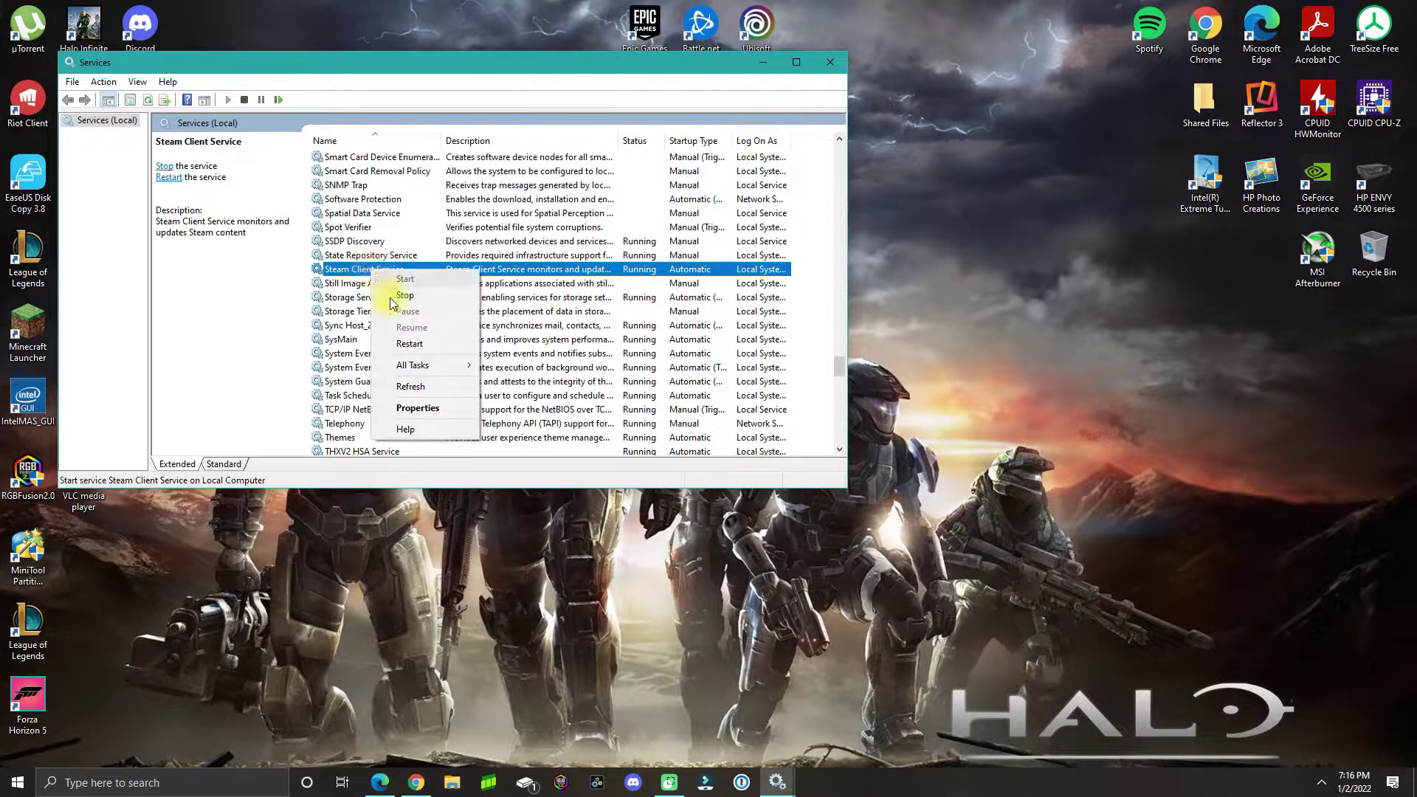
click(420, 410)
click(416, 264)
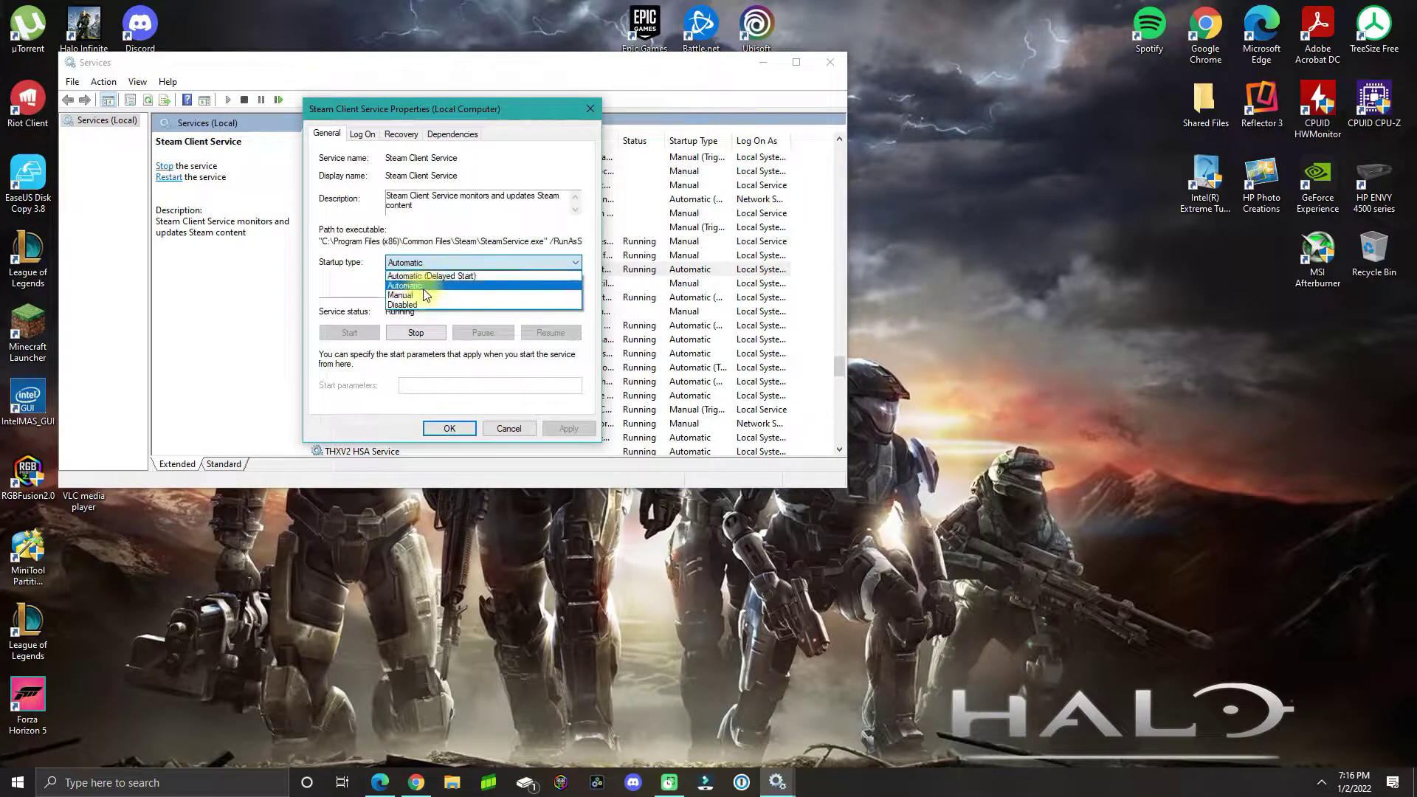
click(410, 285)
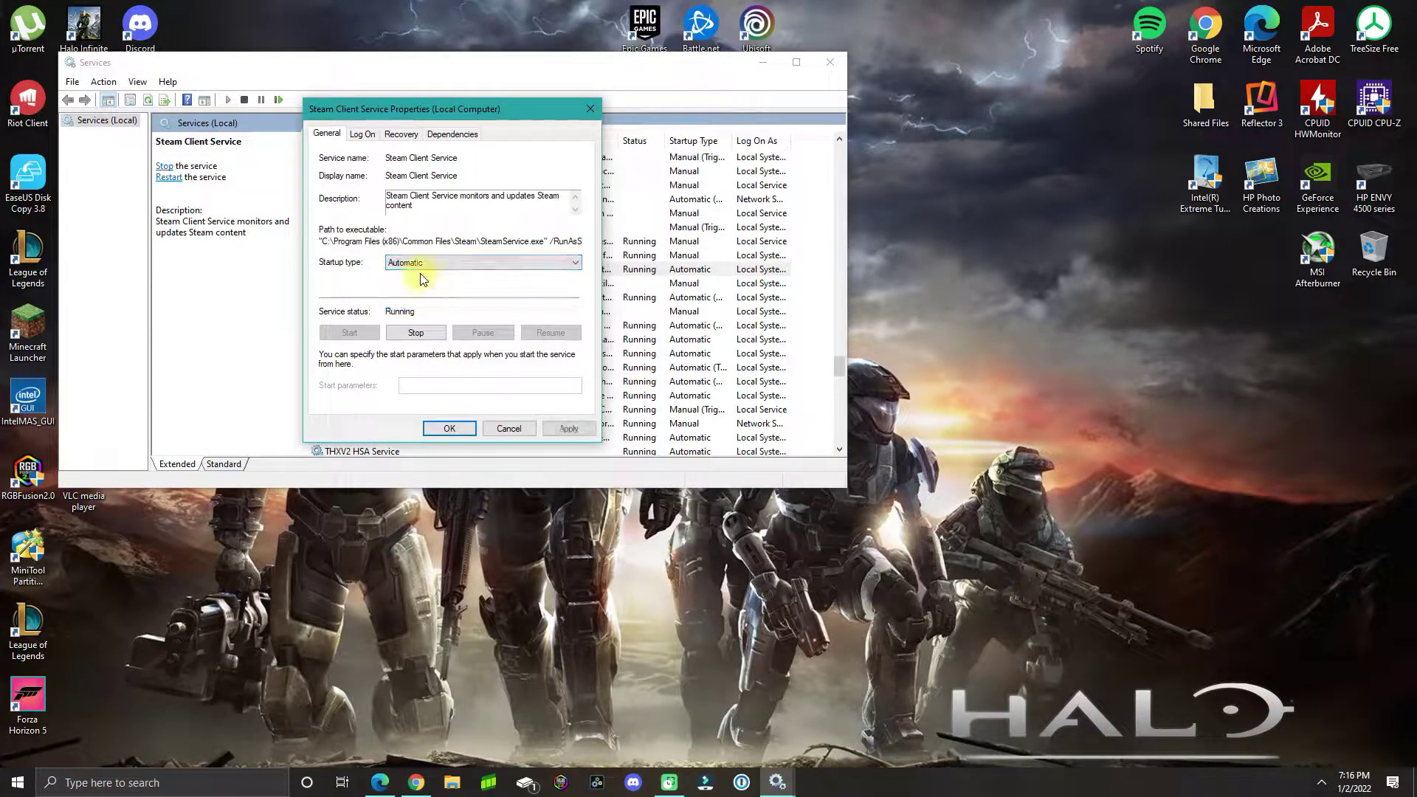
click(401, 134)
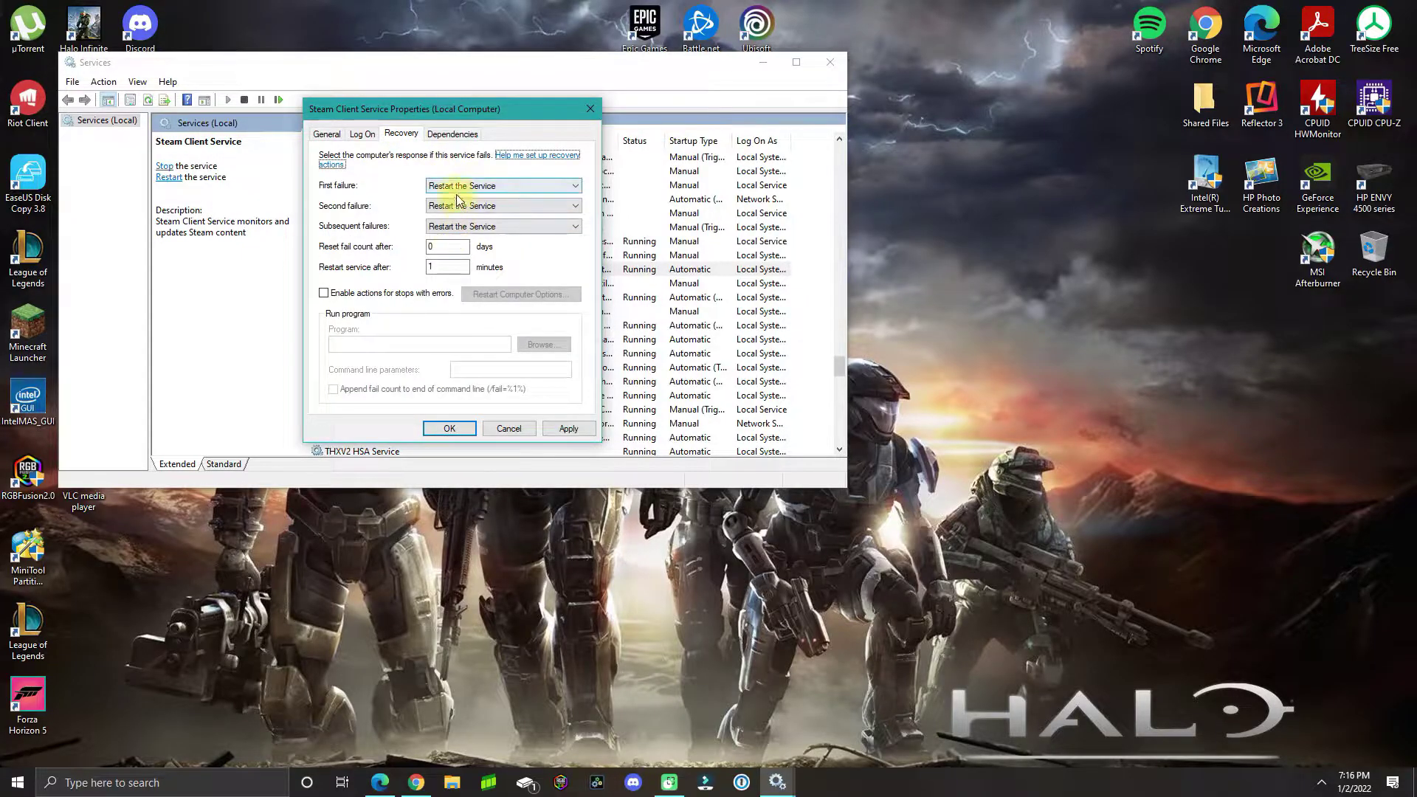
click(554, 433)
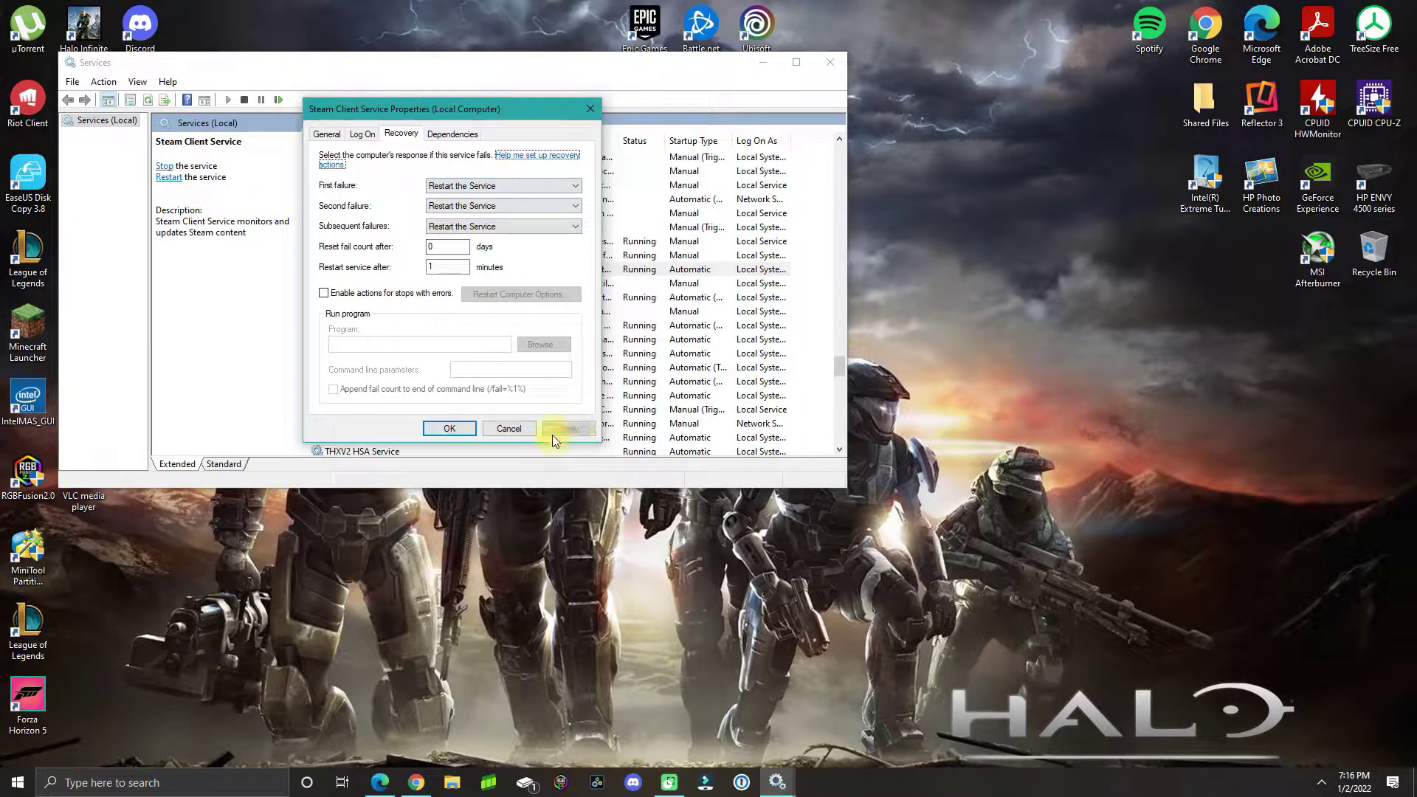
click(450, 432)
Step: Open Command Prompt from search and reposition its window
click(222, 783)
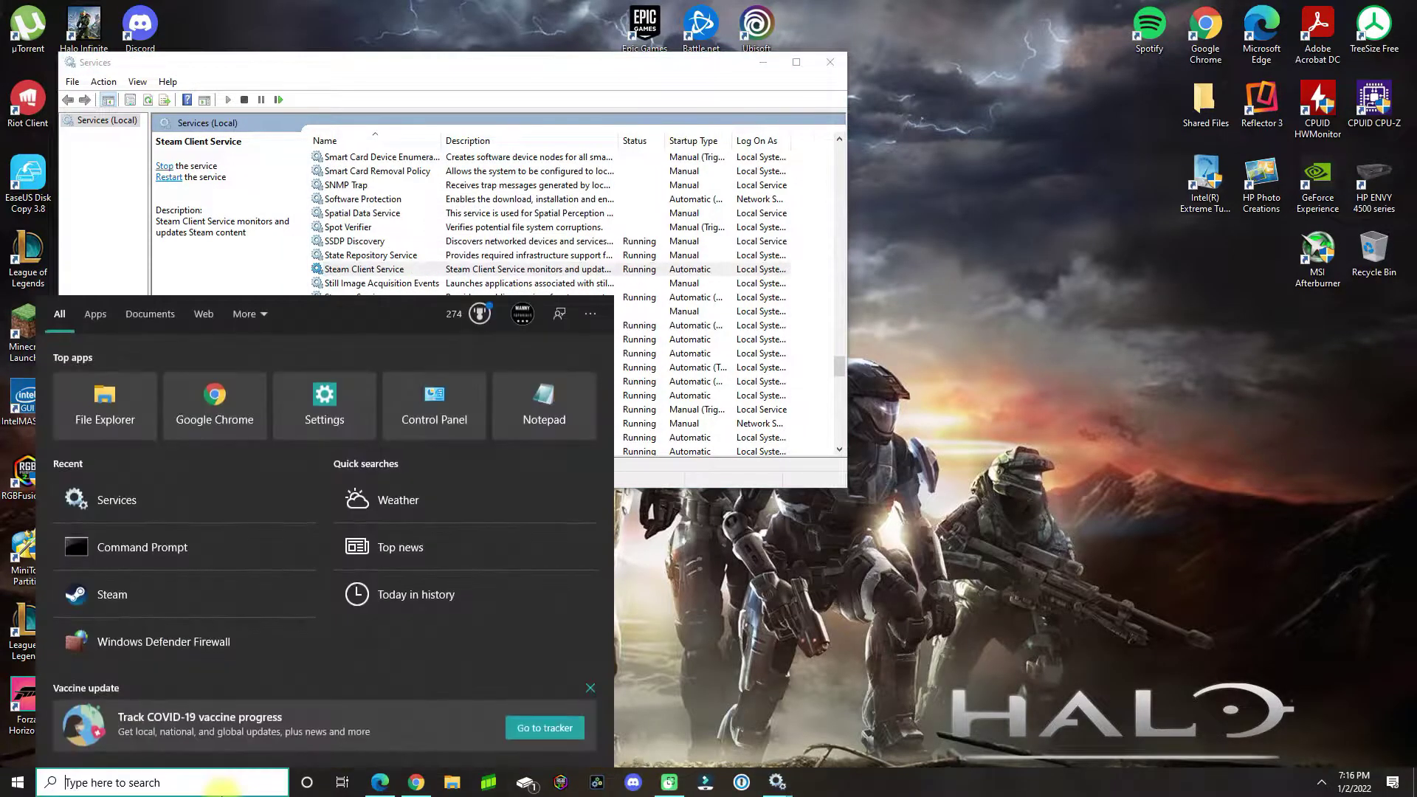
text(comma)
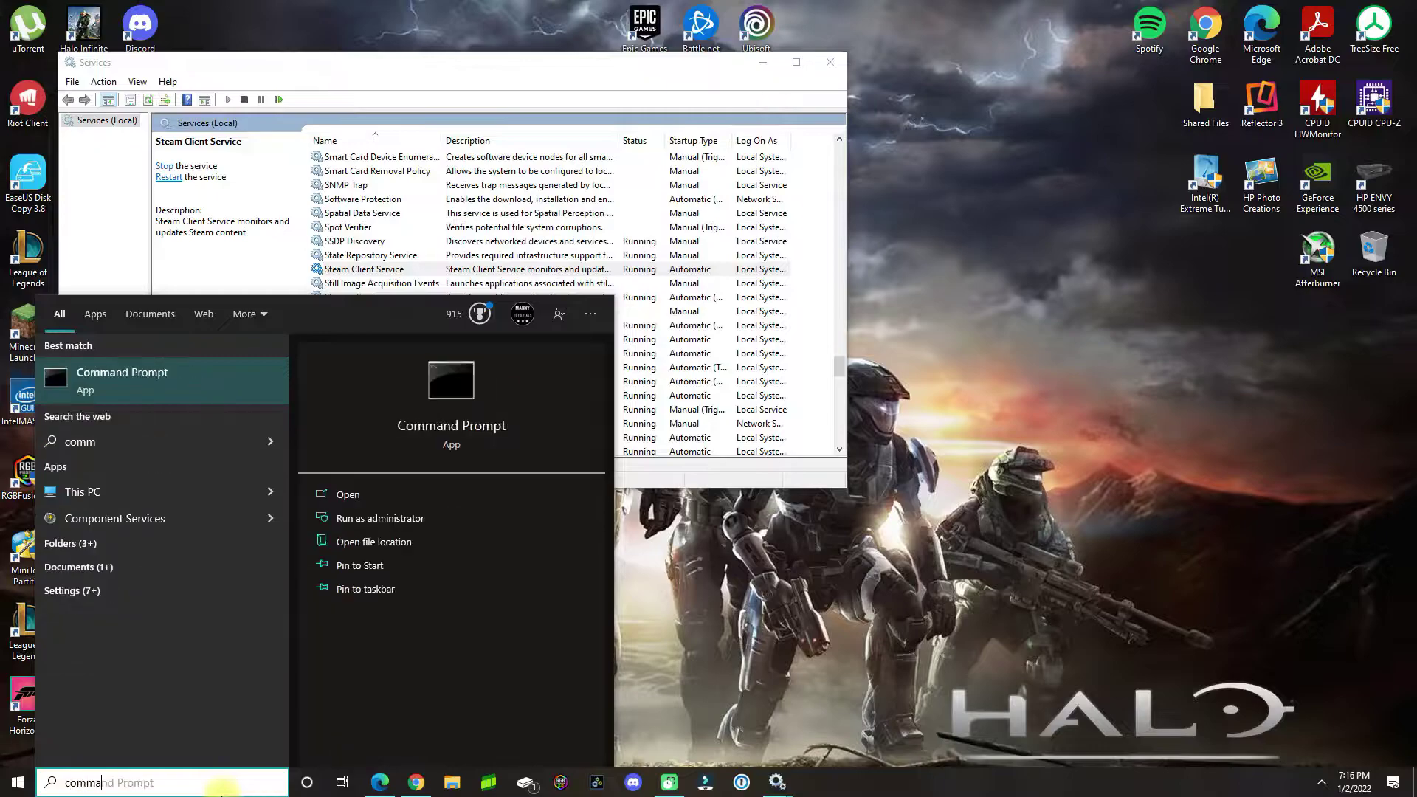
text(nd)
click(169, 384)
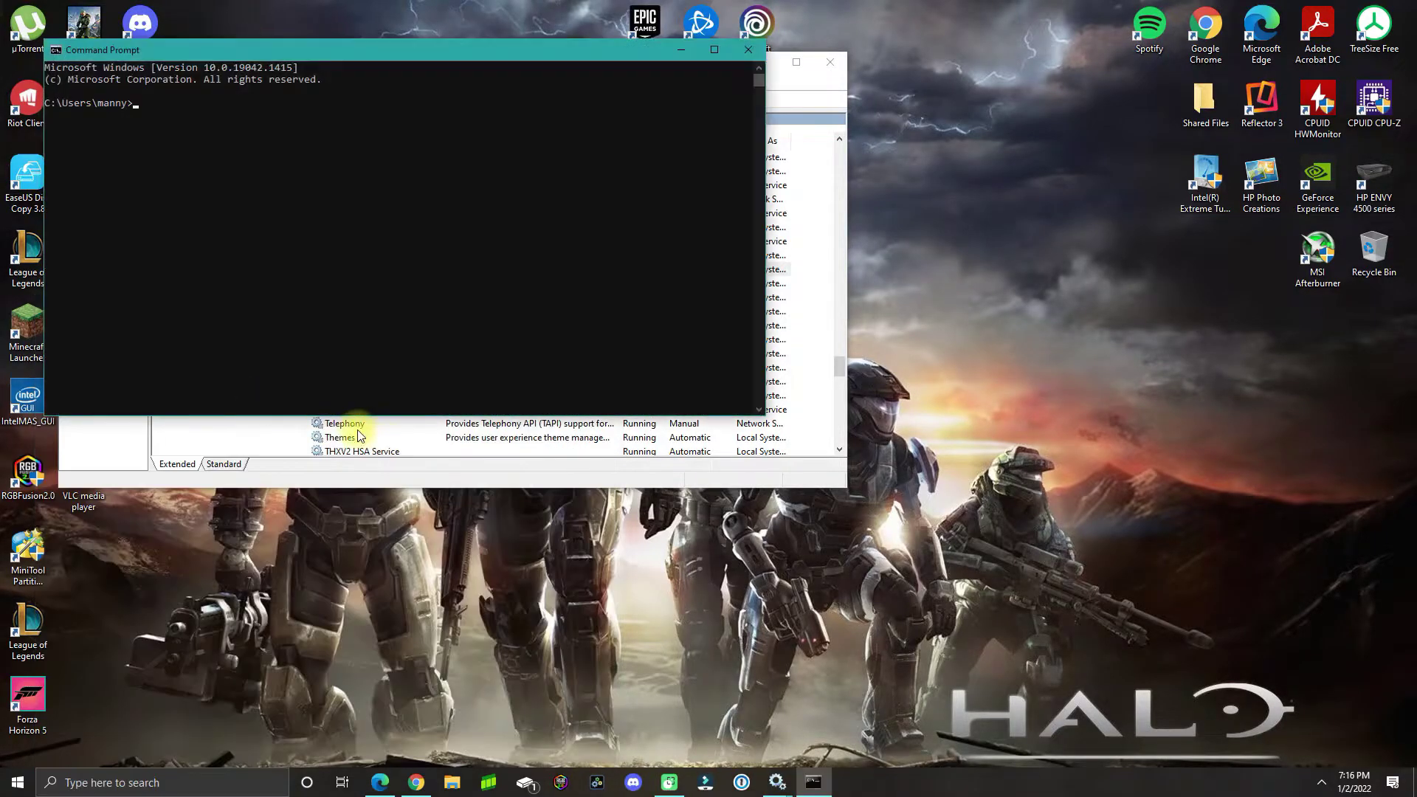
drag(331, 54, 425, 109)
Step: Browse File Explorer to C:\Program Files (x86)\Steam\bin and copy its full path
click(454, 783)
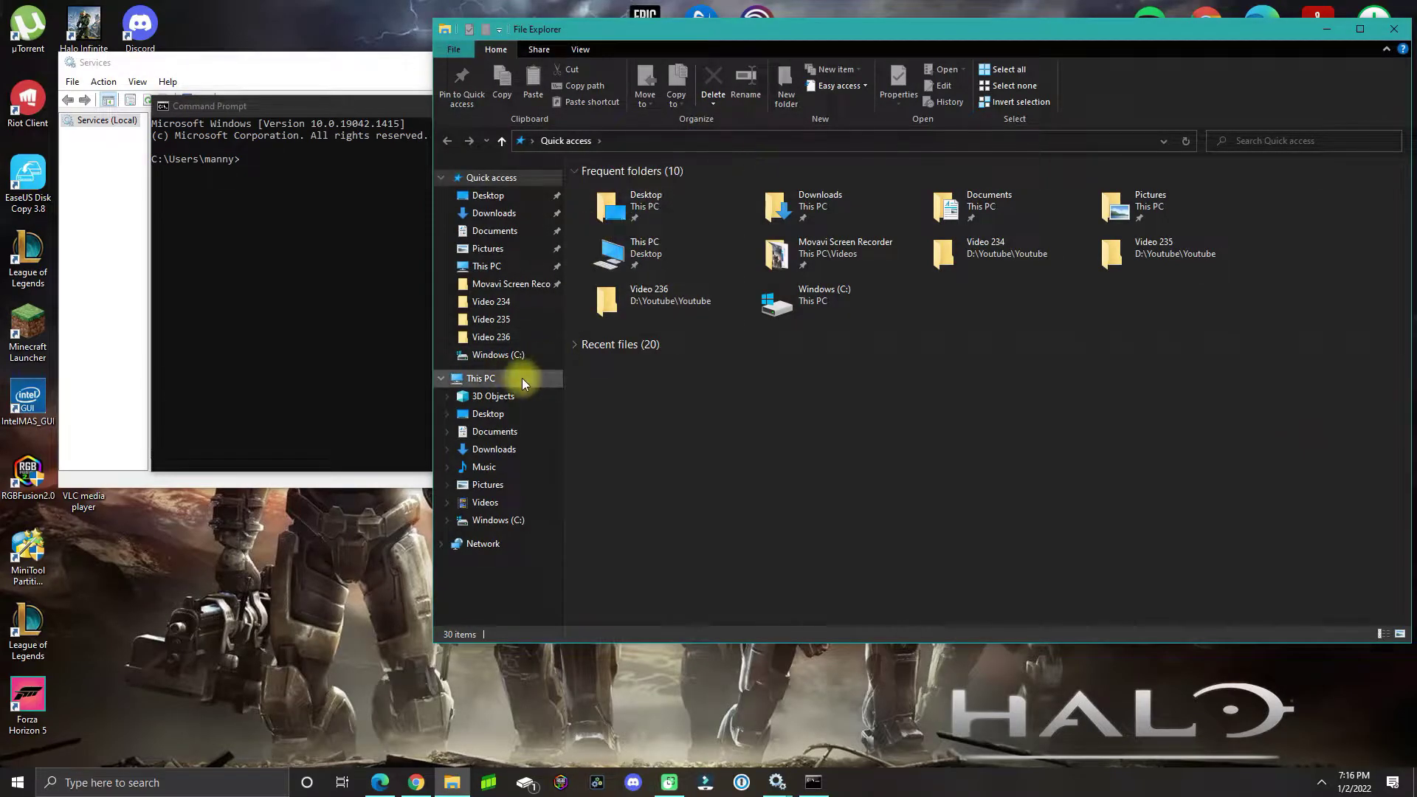
click(484, 391)
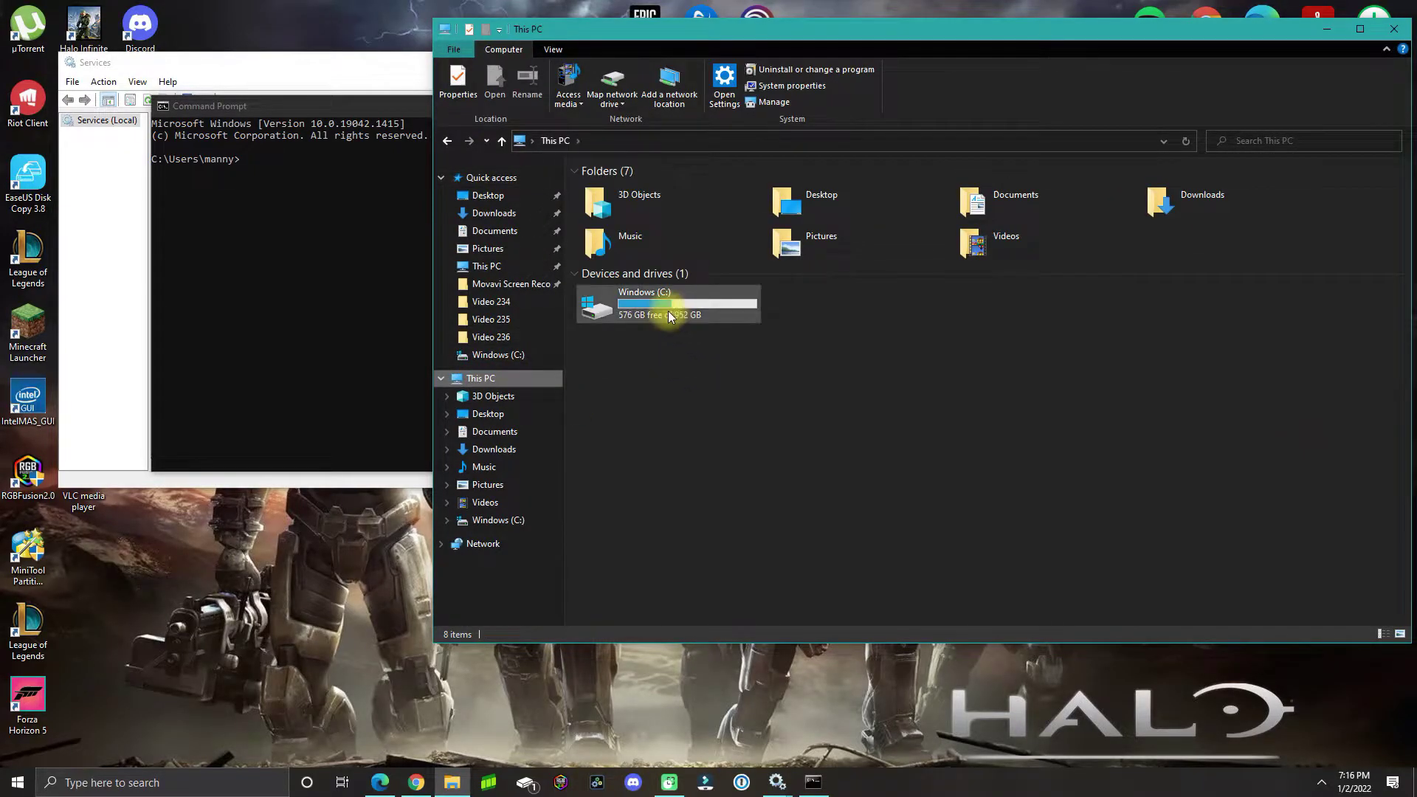
double_click(667, 314)
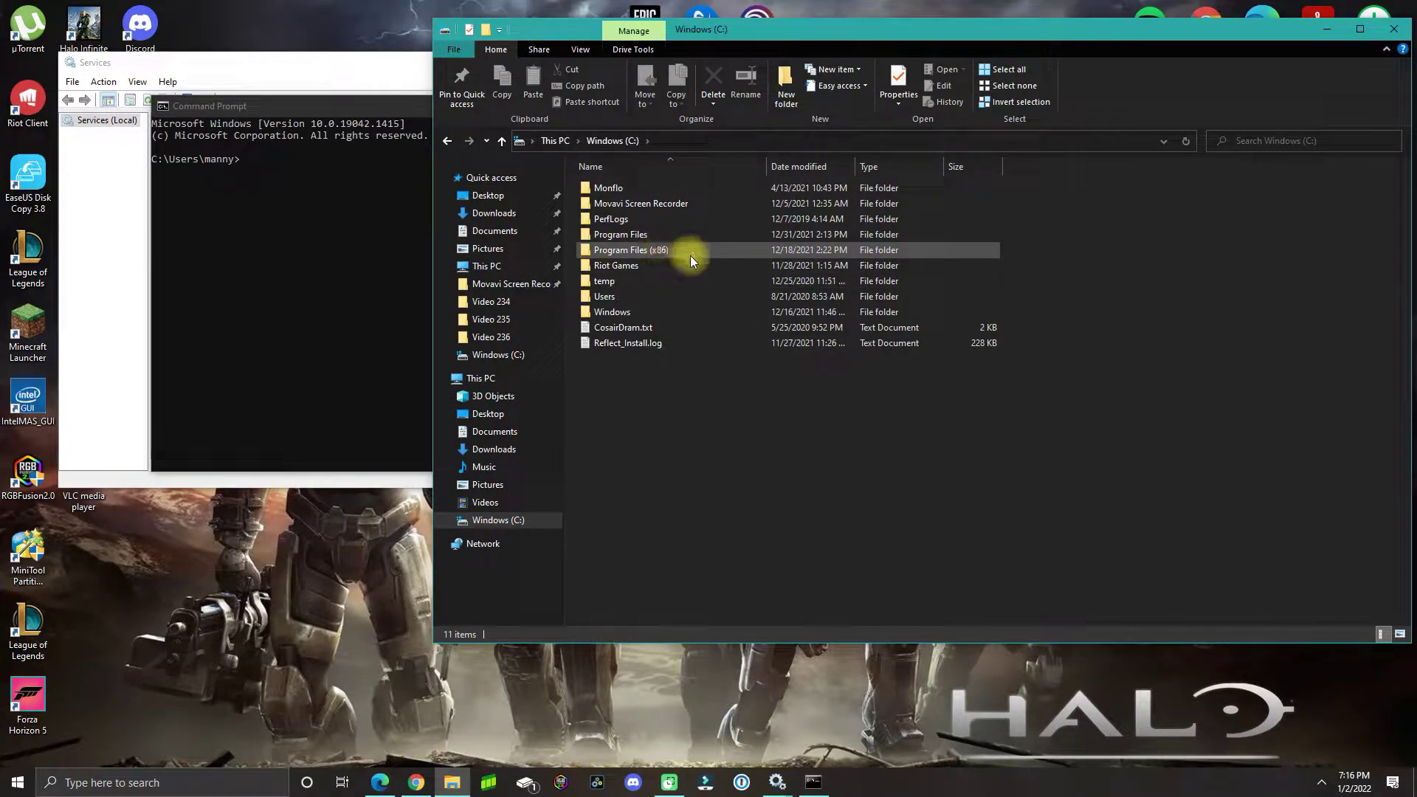
double_click(660, 252)
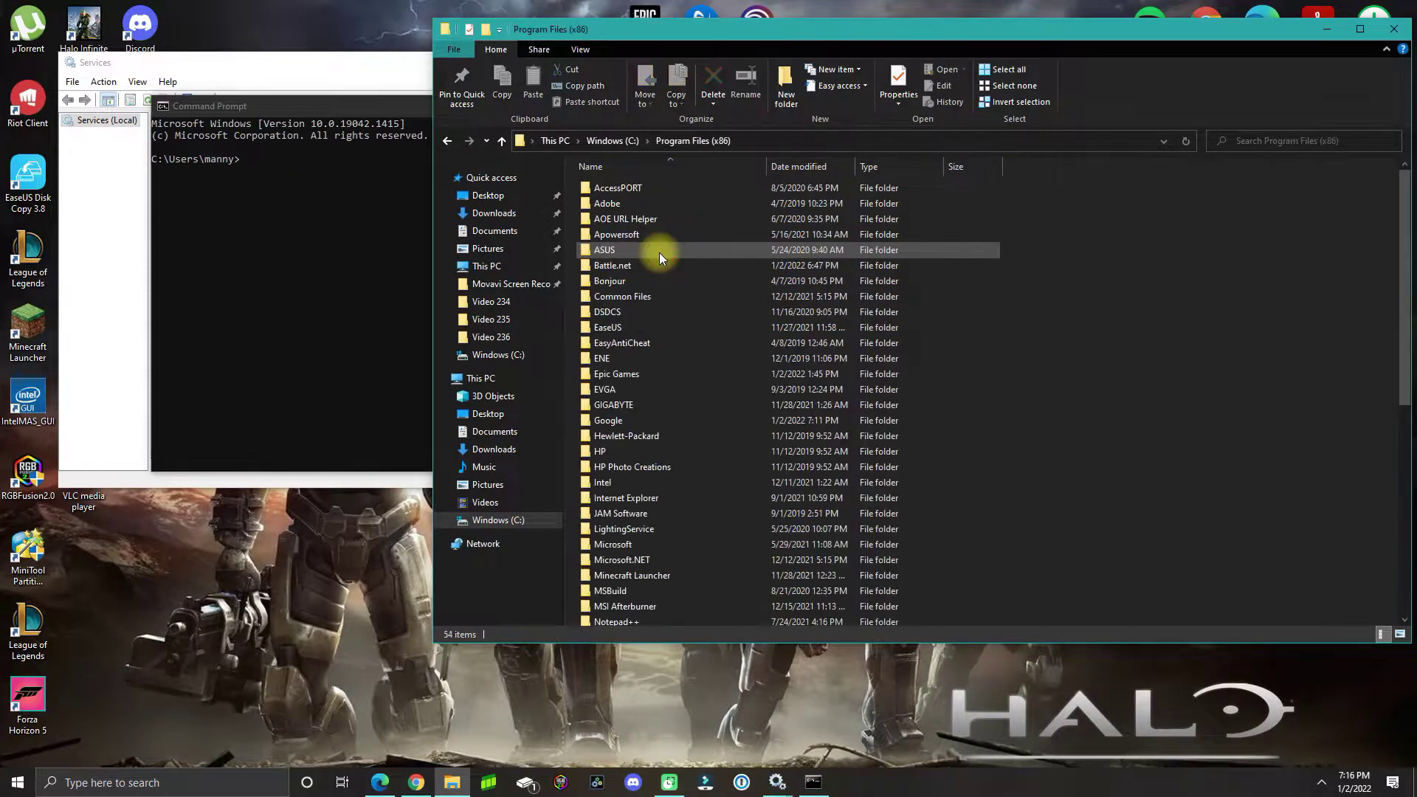
scroll(661, 365, down, 4)
scroll(654, 453, down, 4)
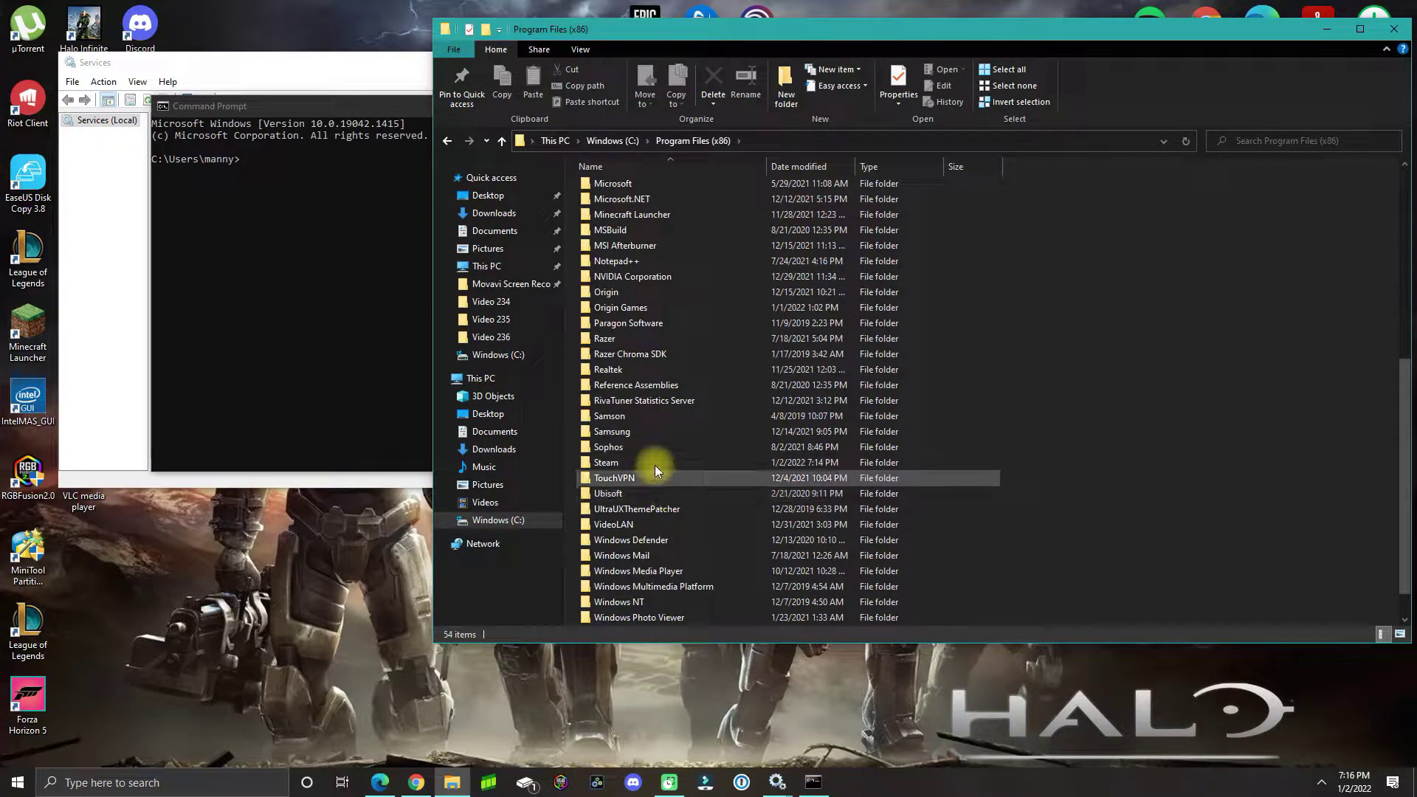
double_click(606, 465)
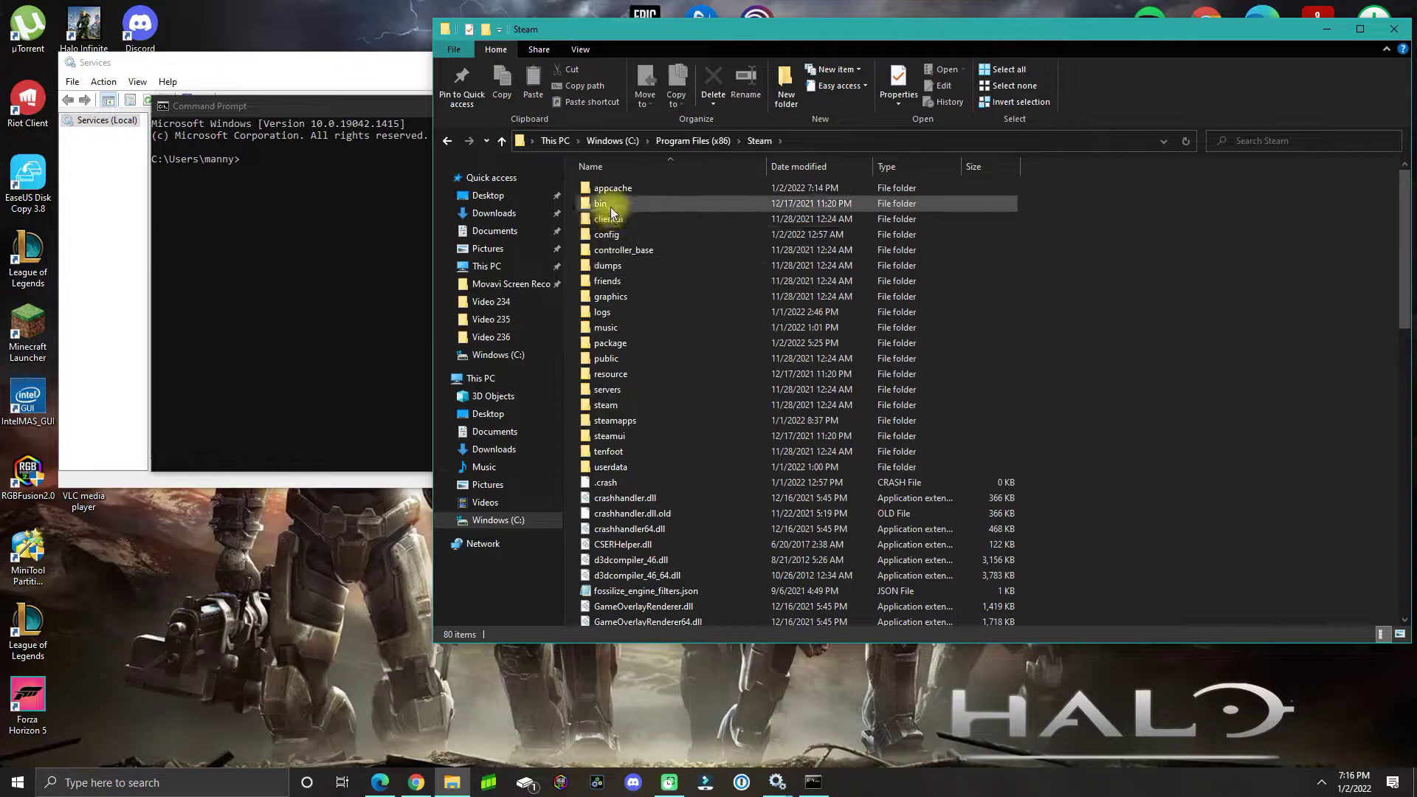
double_click(610, 207)
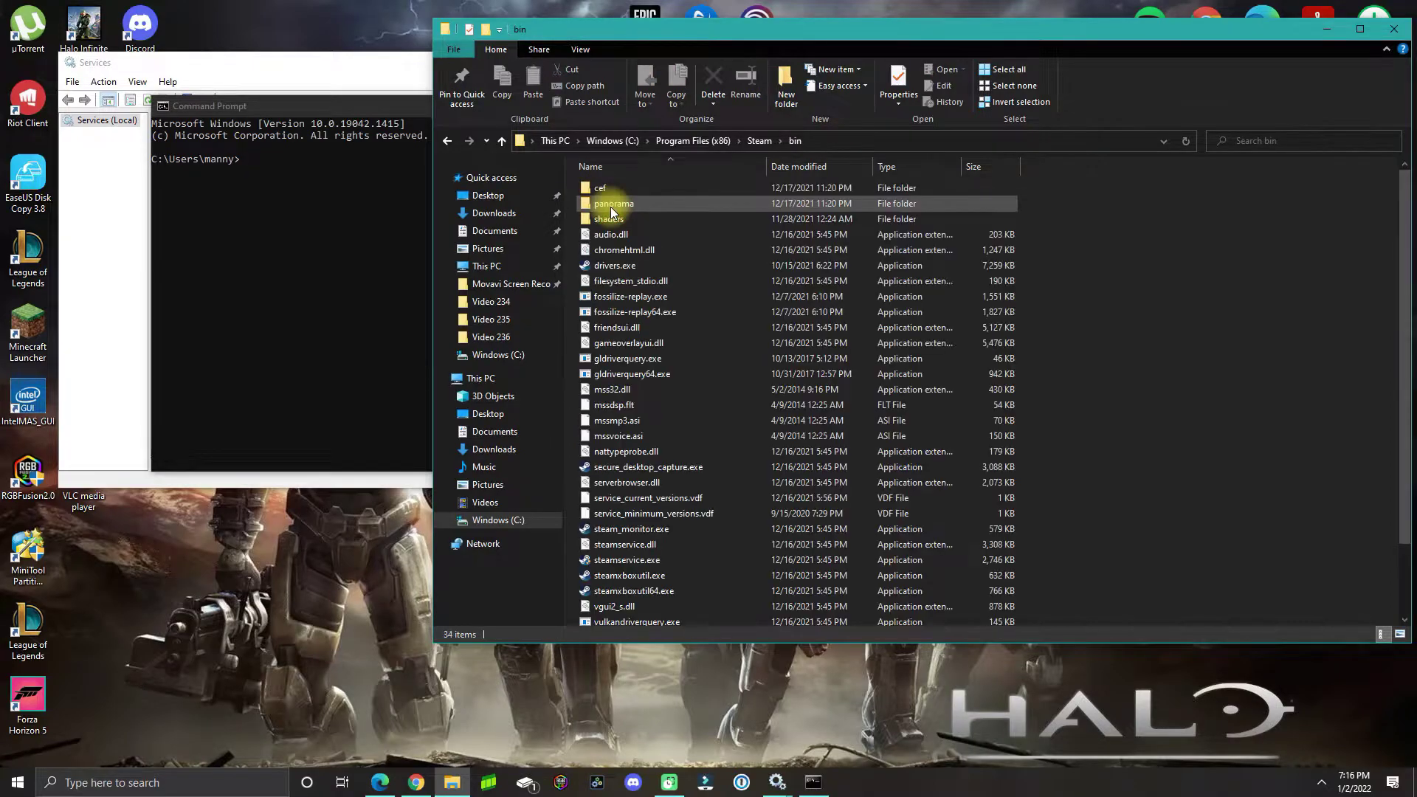
click(832, 141)
click(329, 217)
click(356, 163)
text(cd)
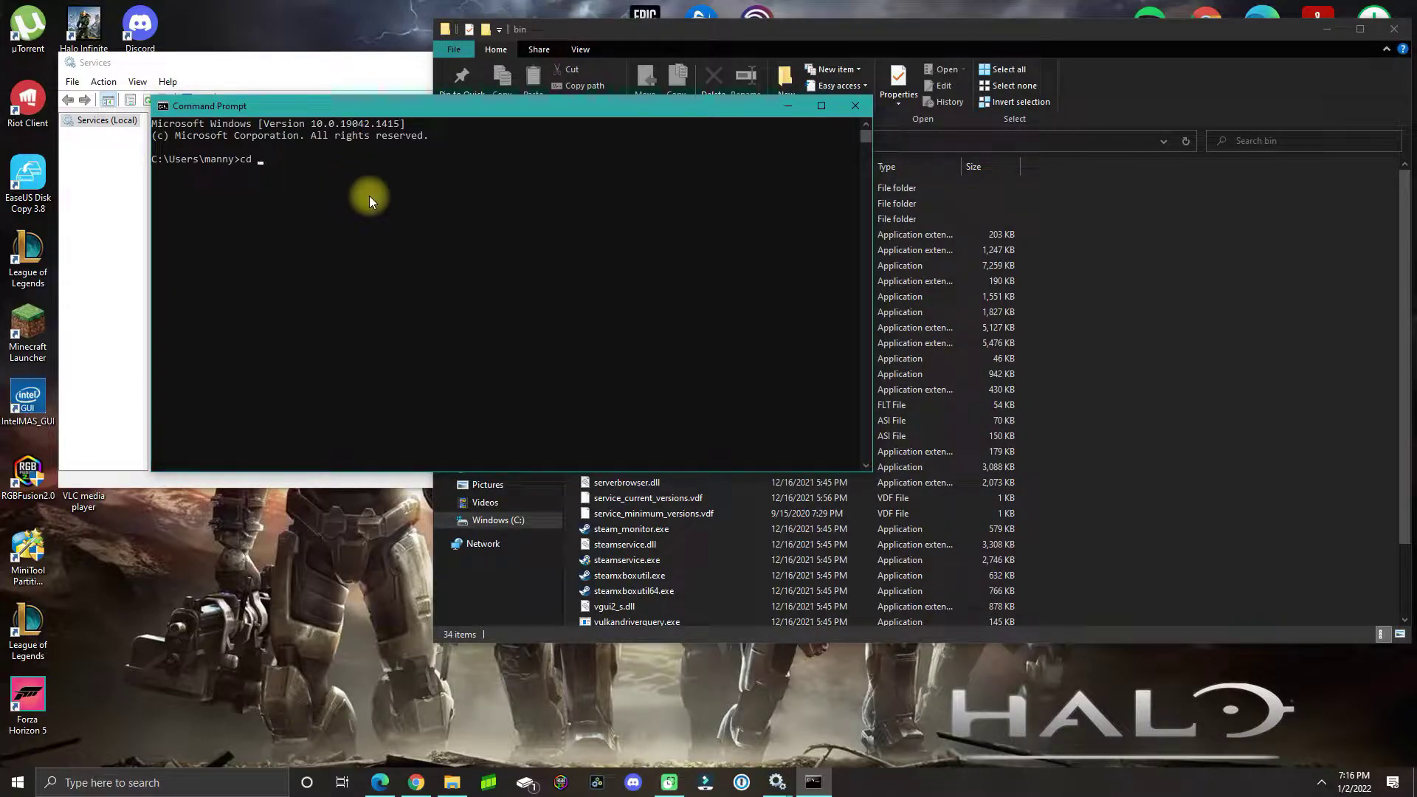
Step: Change Command Prompt into Steam's bin folder and run steamservice.exe /repair
text(C:\Program Files (x86)\Steam\bin)
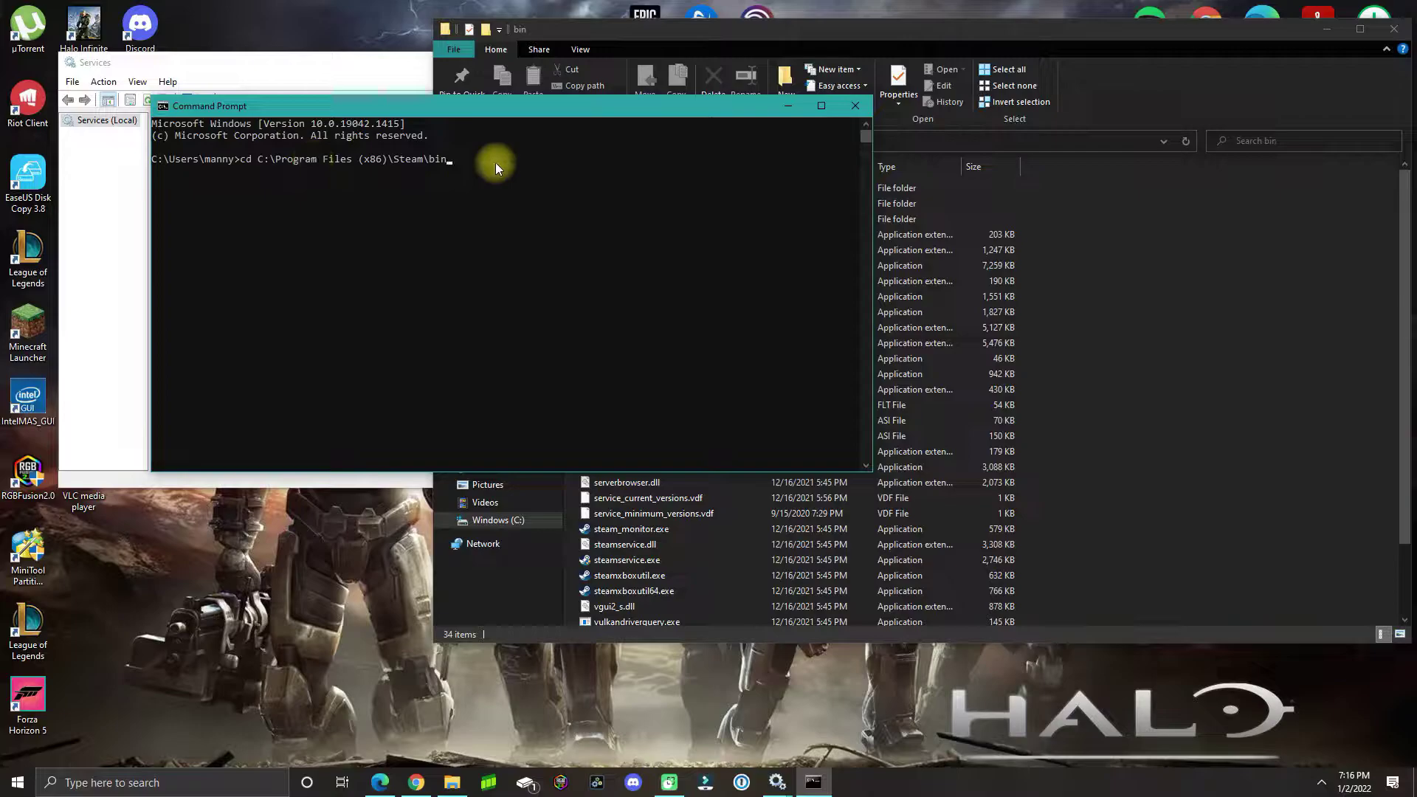
key(Return)
click(1279, 350)
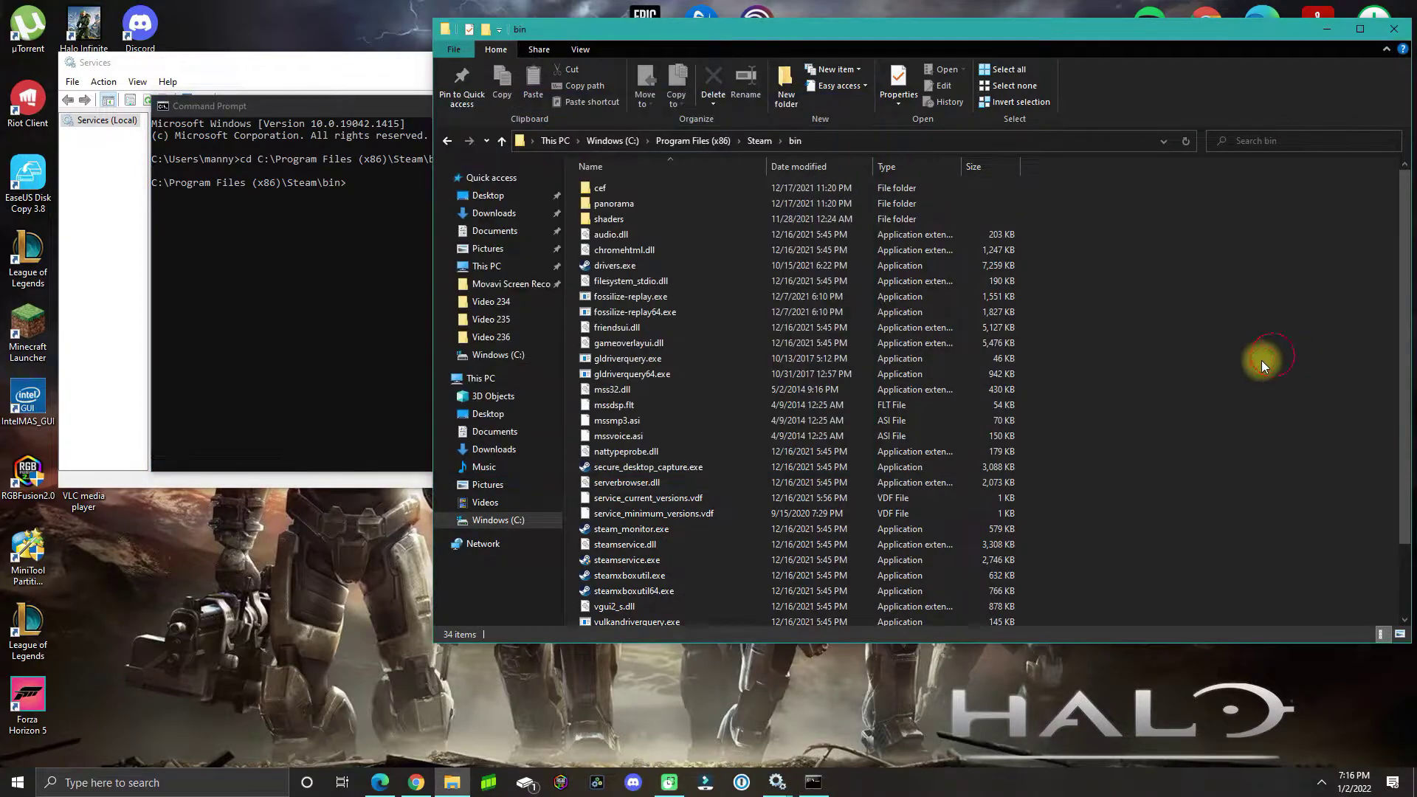
click(417, 279)
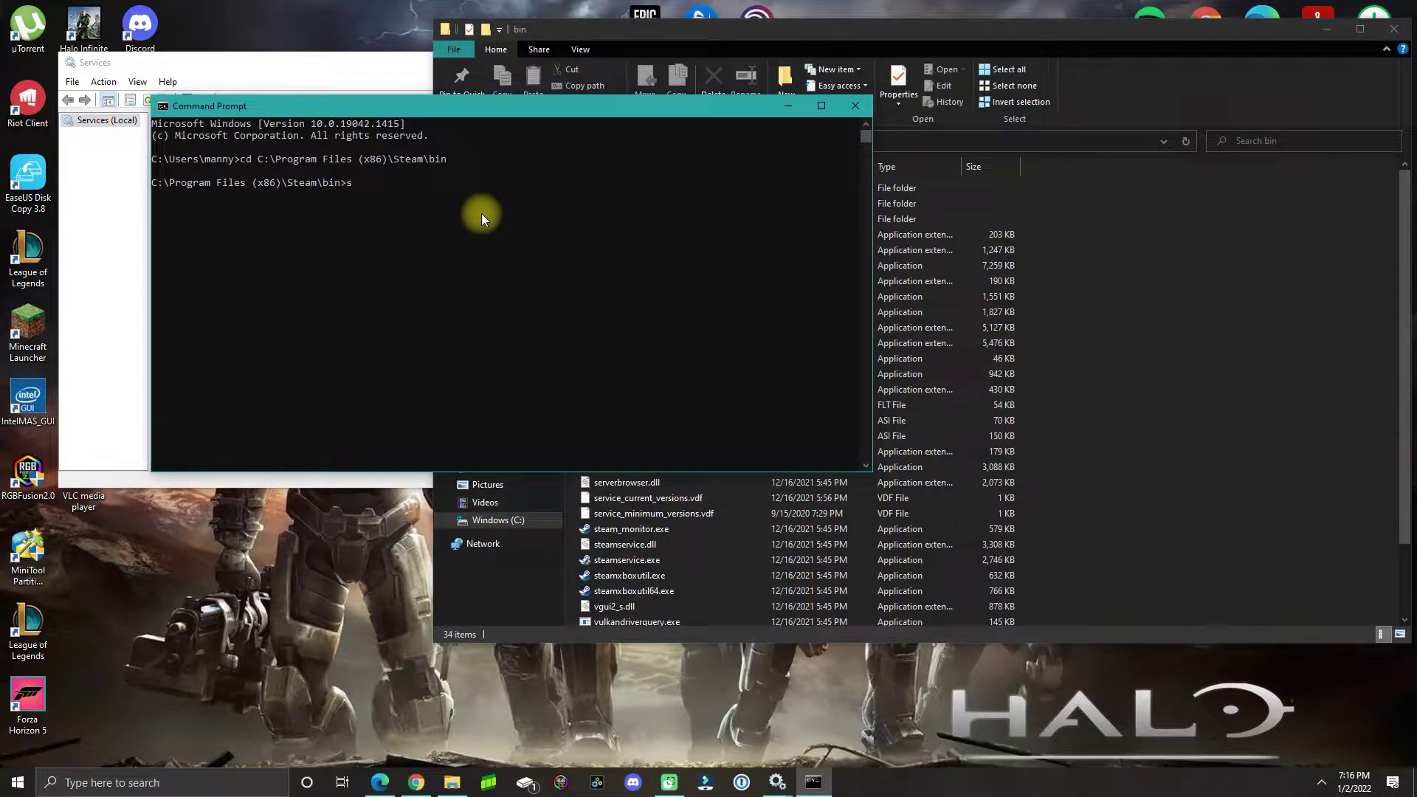
text(steamservice.)
text(exe /repair)
key(Return)
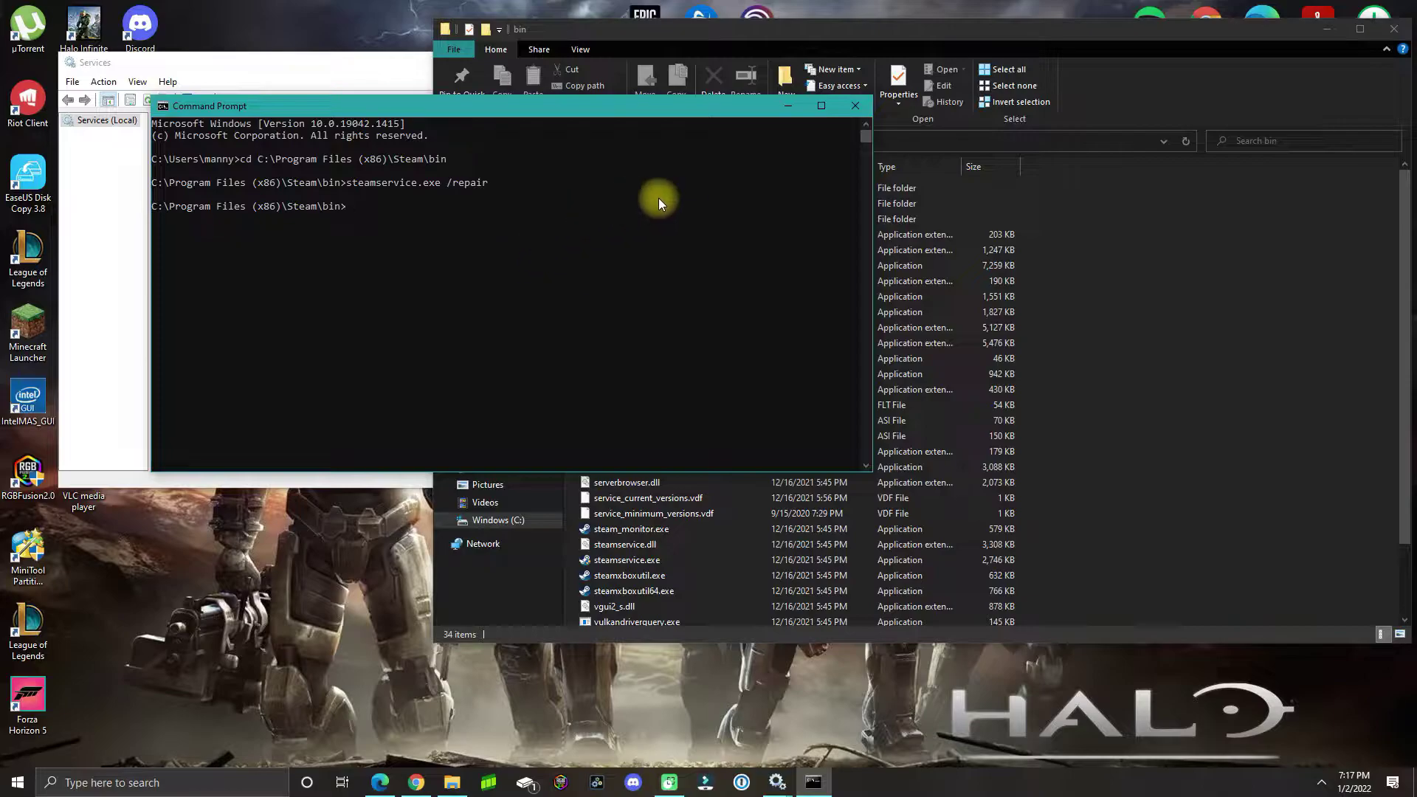
Step: Close Command Prompt and the bin folder window, and centre the Services window
click(861, 105)
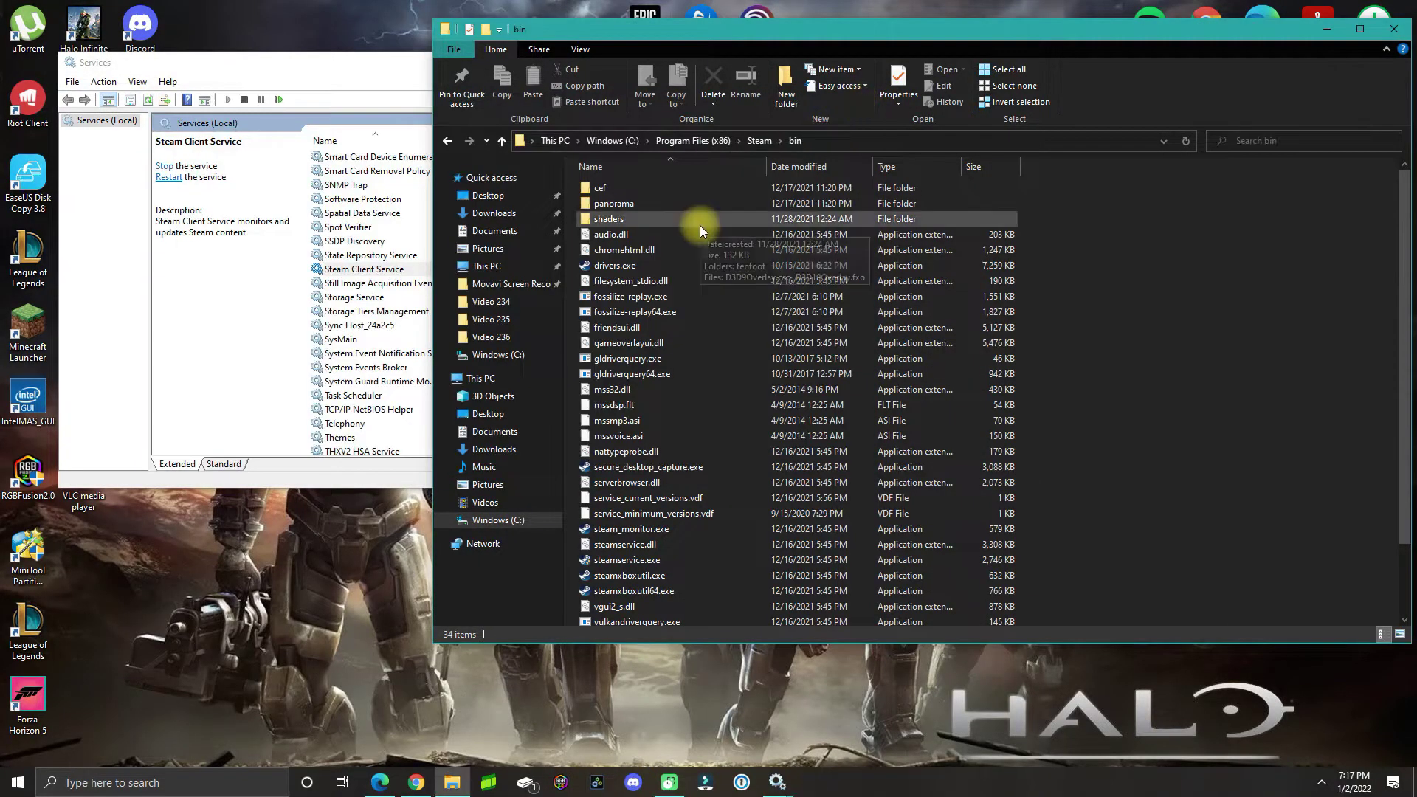
click(202, 69)
drag(202, 69, 210, 100)
click(1242, 92)
click(1328, 30)
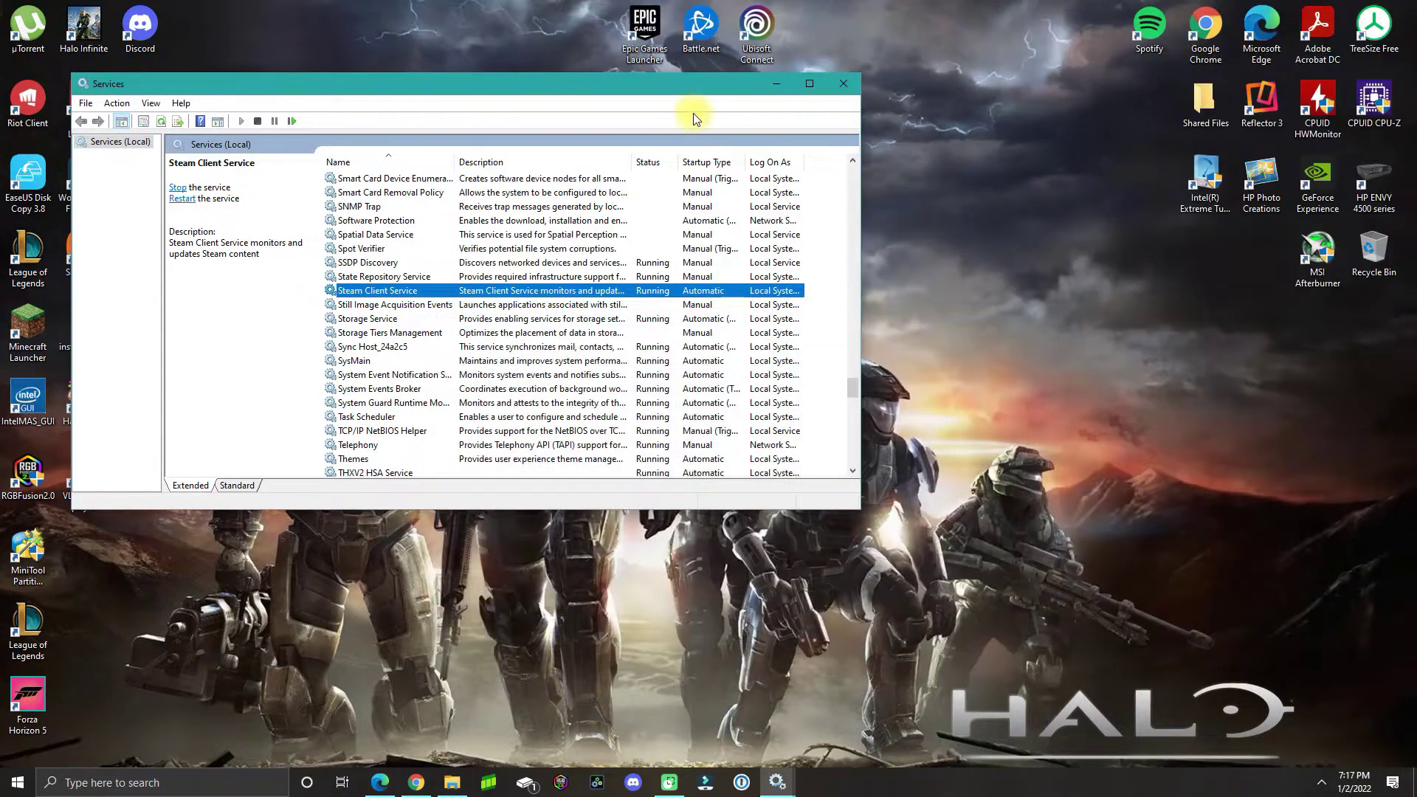
drag(676, 86, 936, 225)
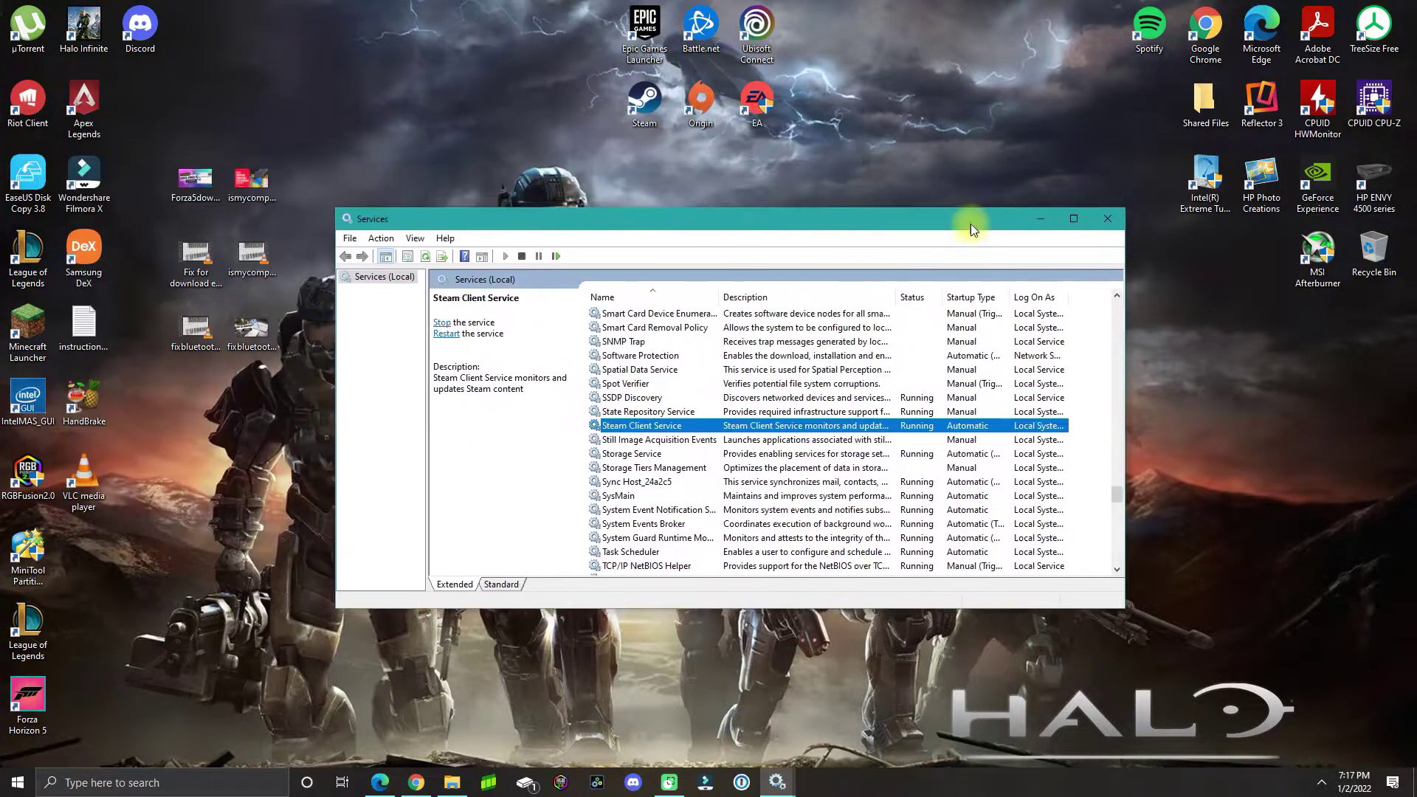
click(657, 107)
Step: Enable 'Run this program as an administrator' in the Steam shortcut's Compatibility settings
right_click(652, 110)
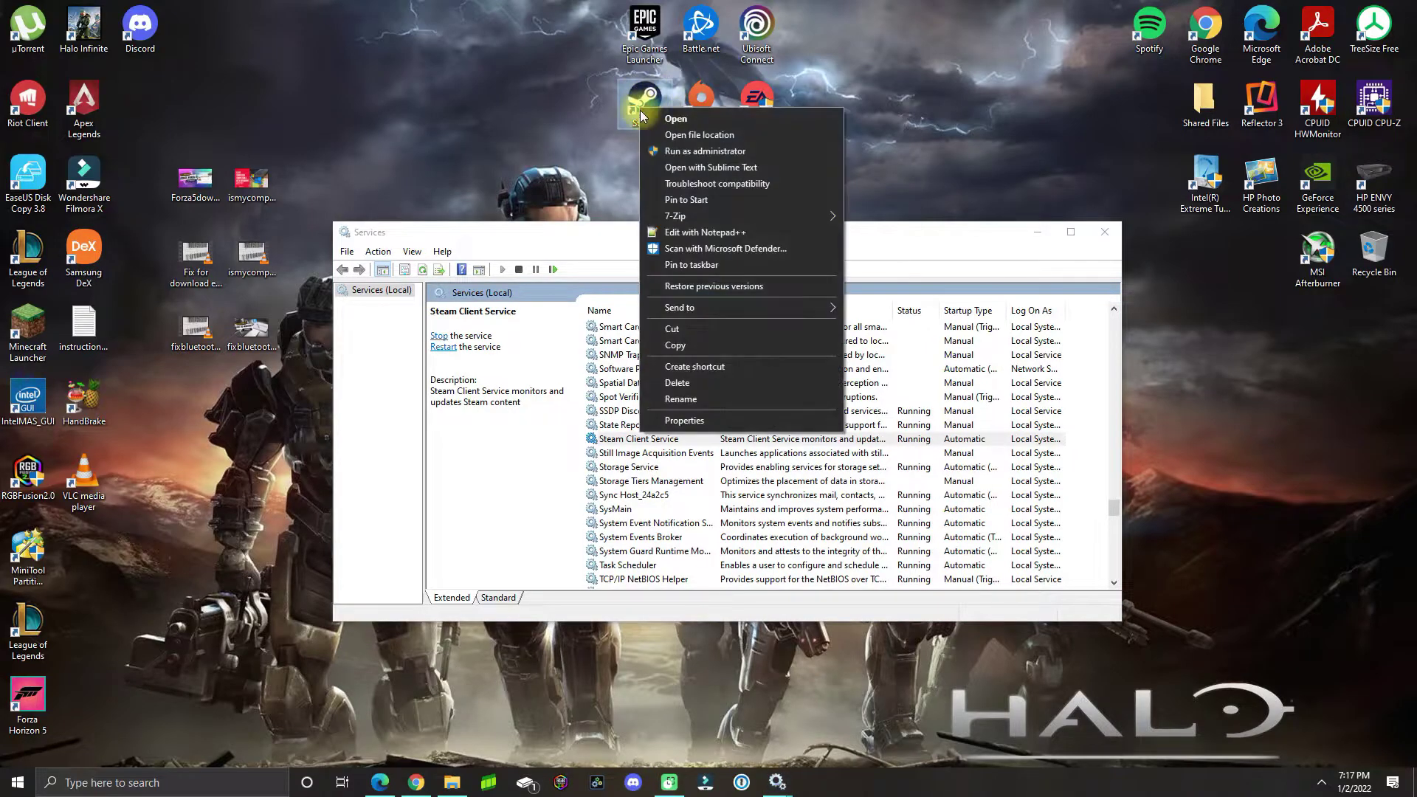
click(684, 421)
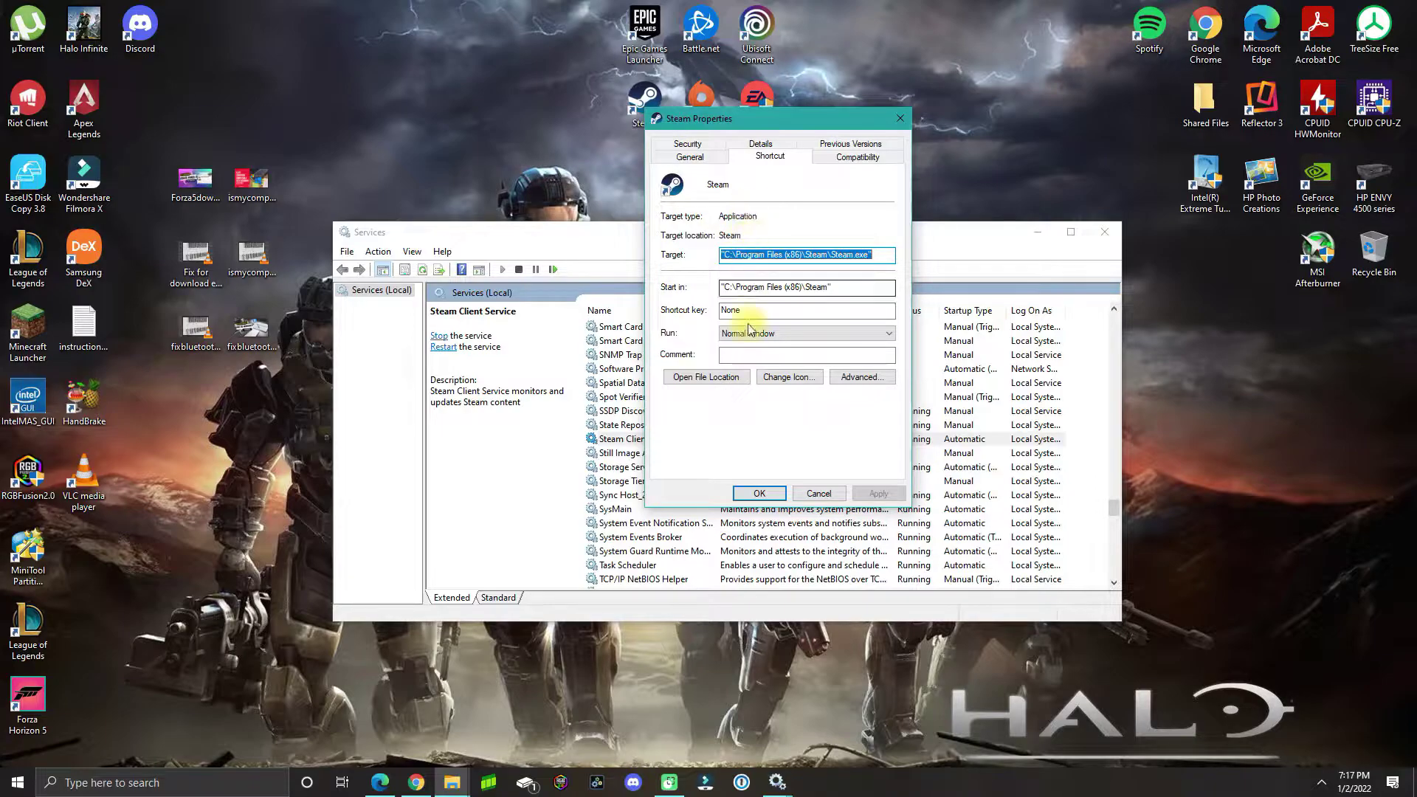
click(853, 157)
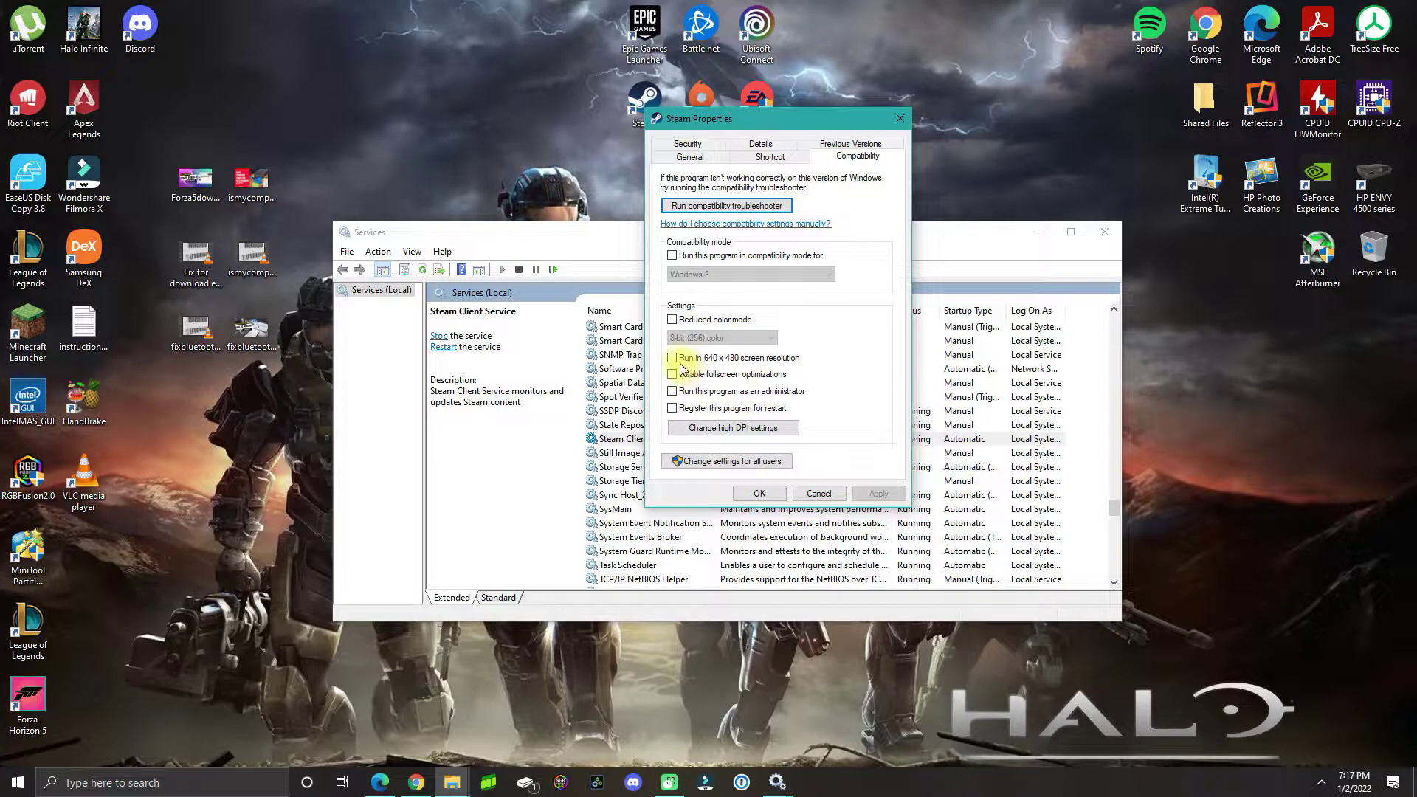
click(672, 392)
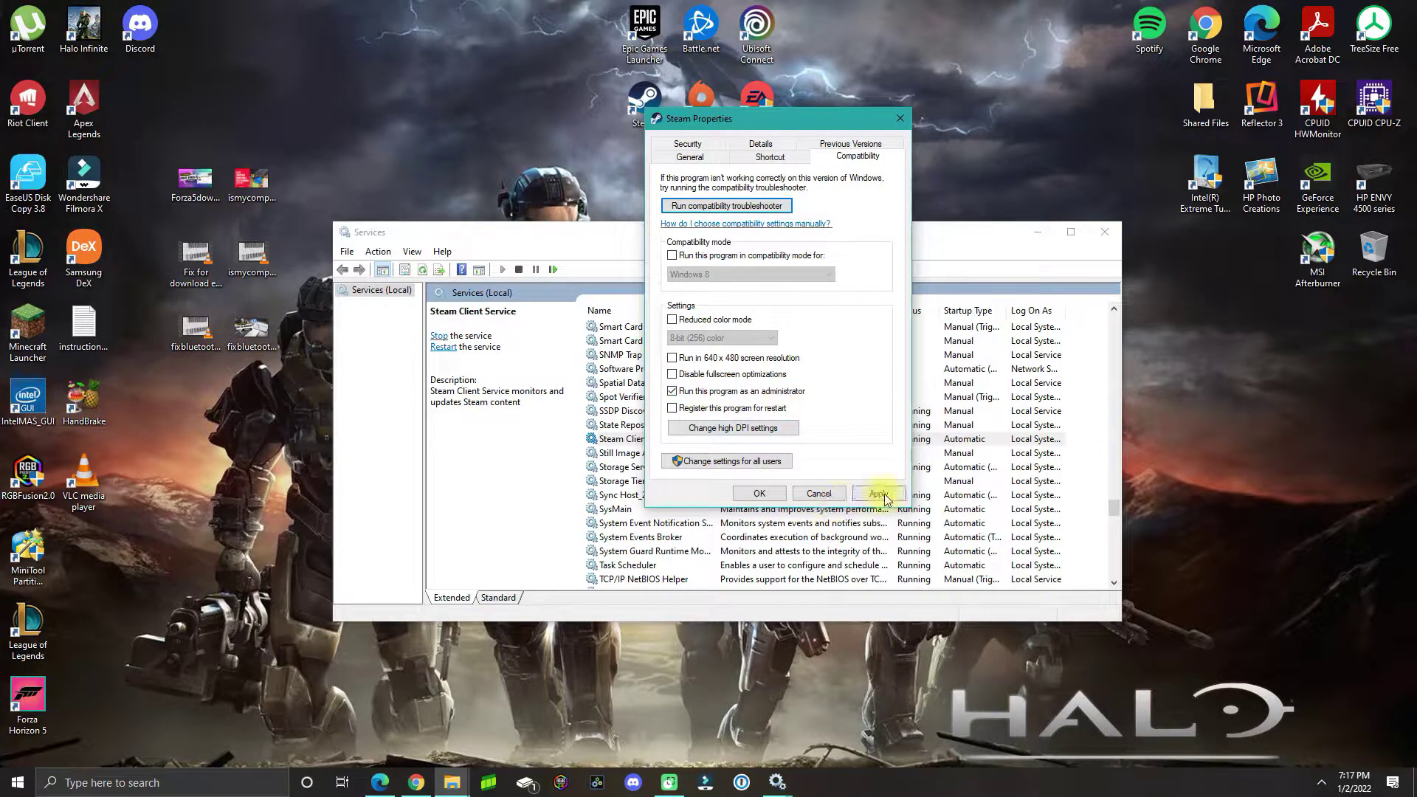
click(759, 494)
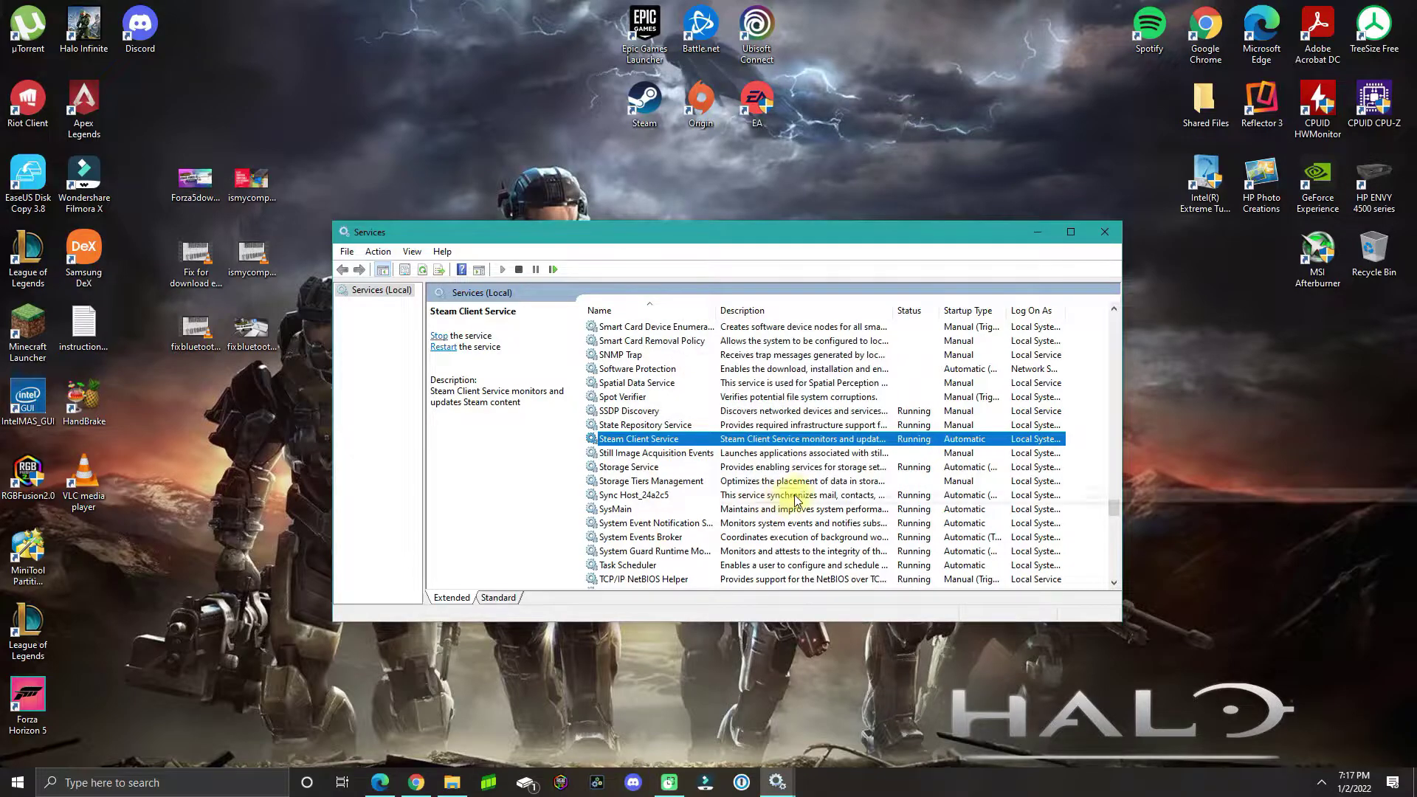
Step: Close Services and open Windows Defender Firewall through a 'firewall' search
click(1103, 232)
click(192, 783)
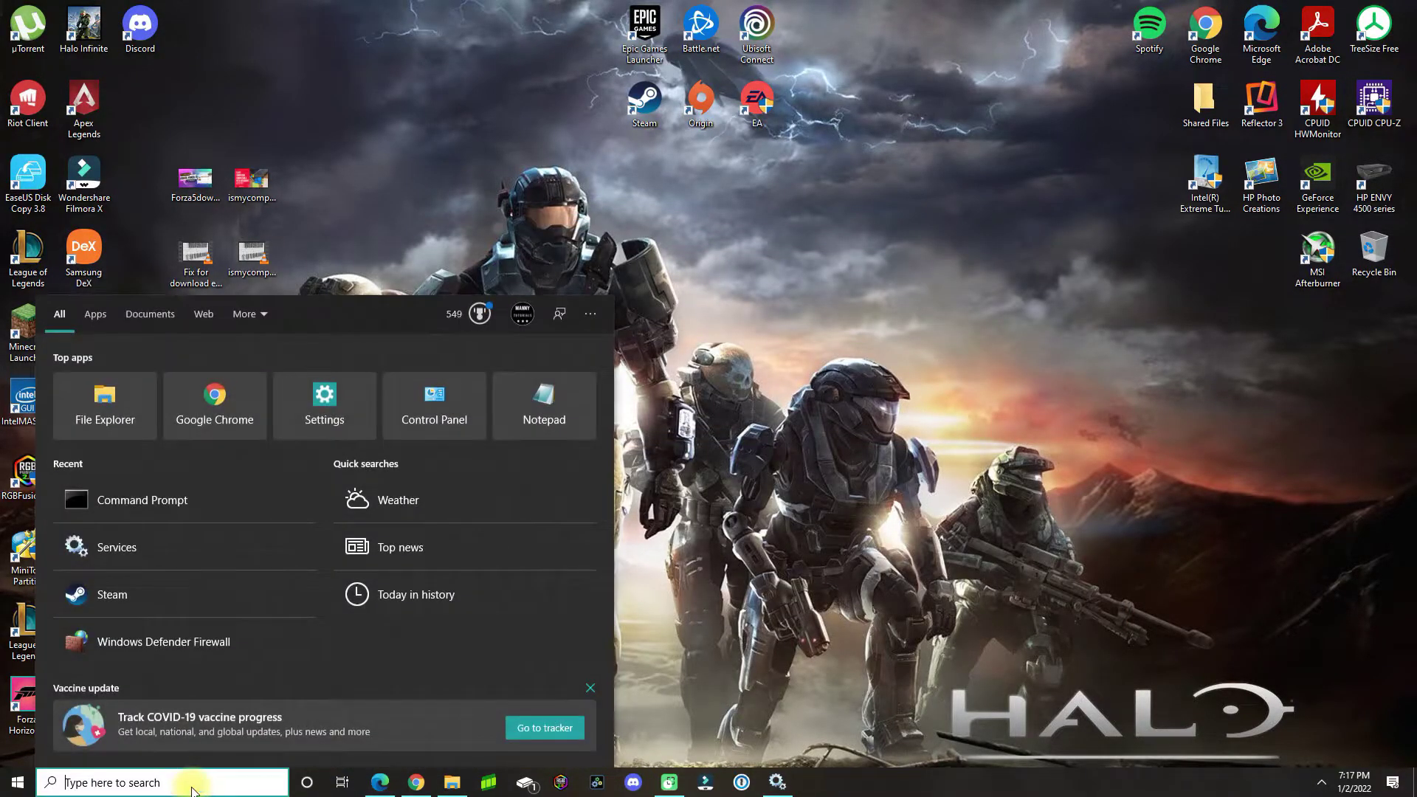
text(defe)
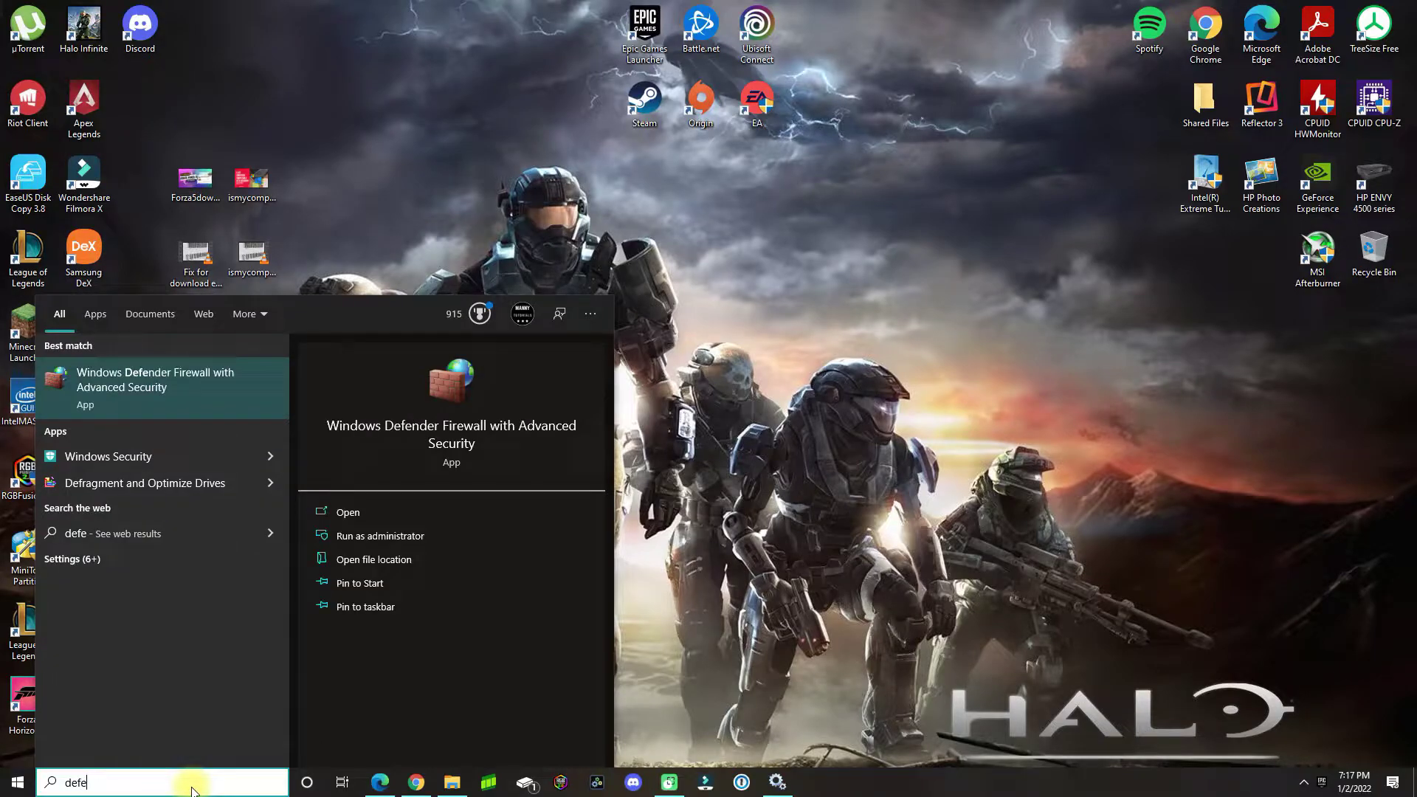
key(BackSpace)
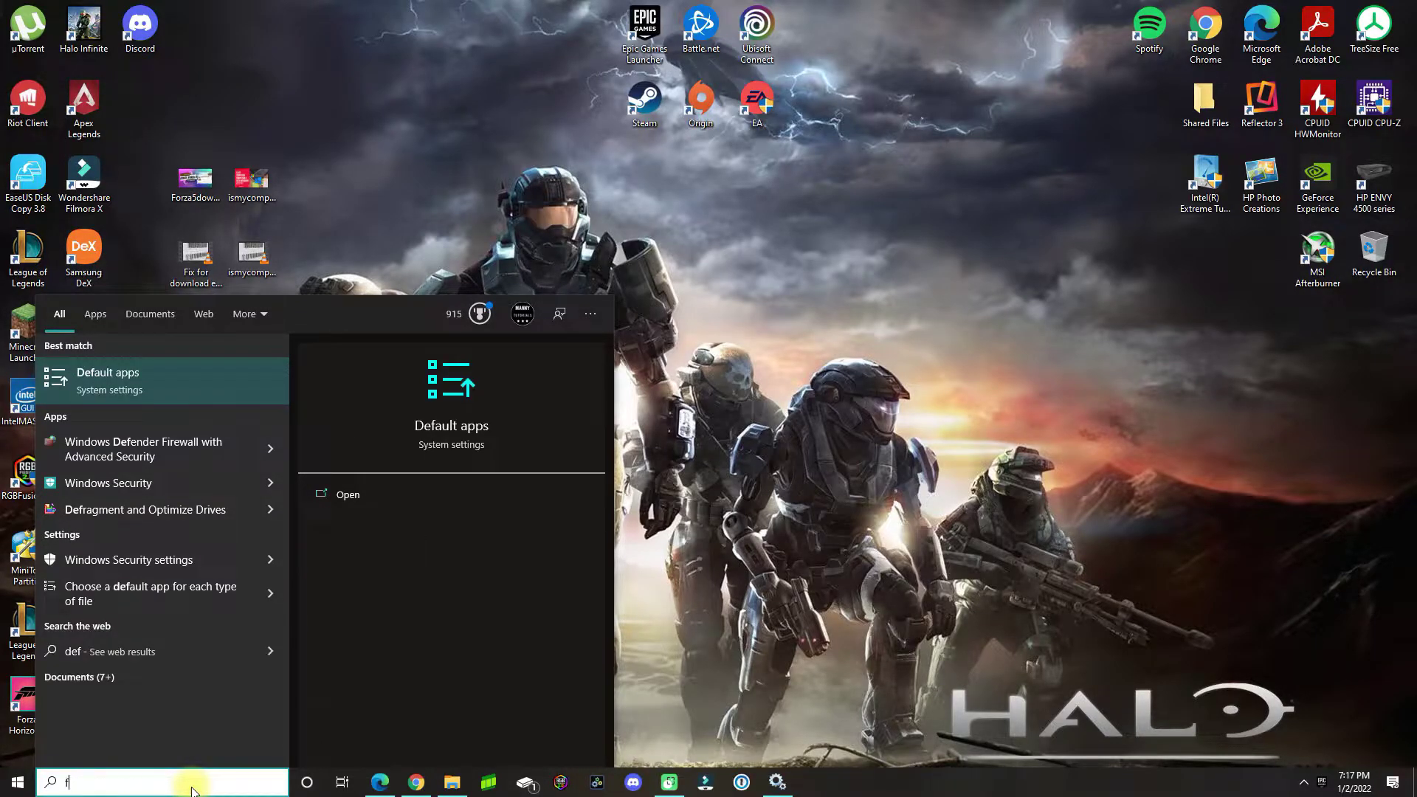
text(irewal)
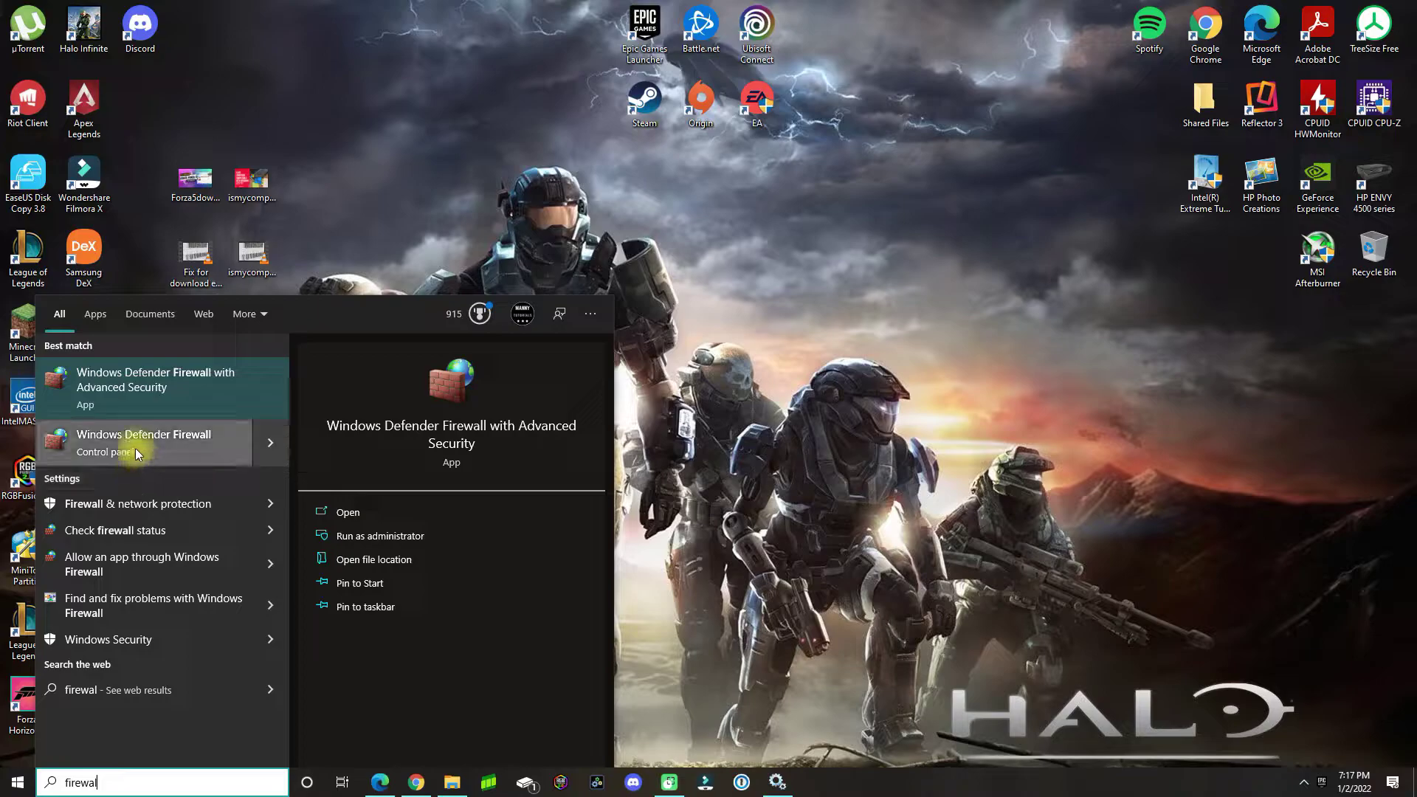
click(137, 449)
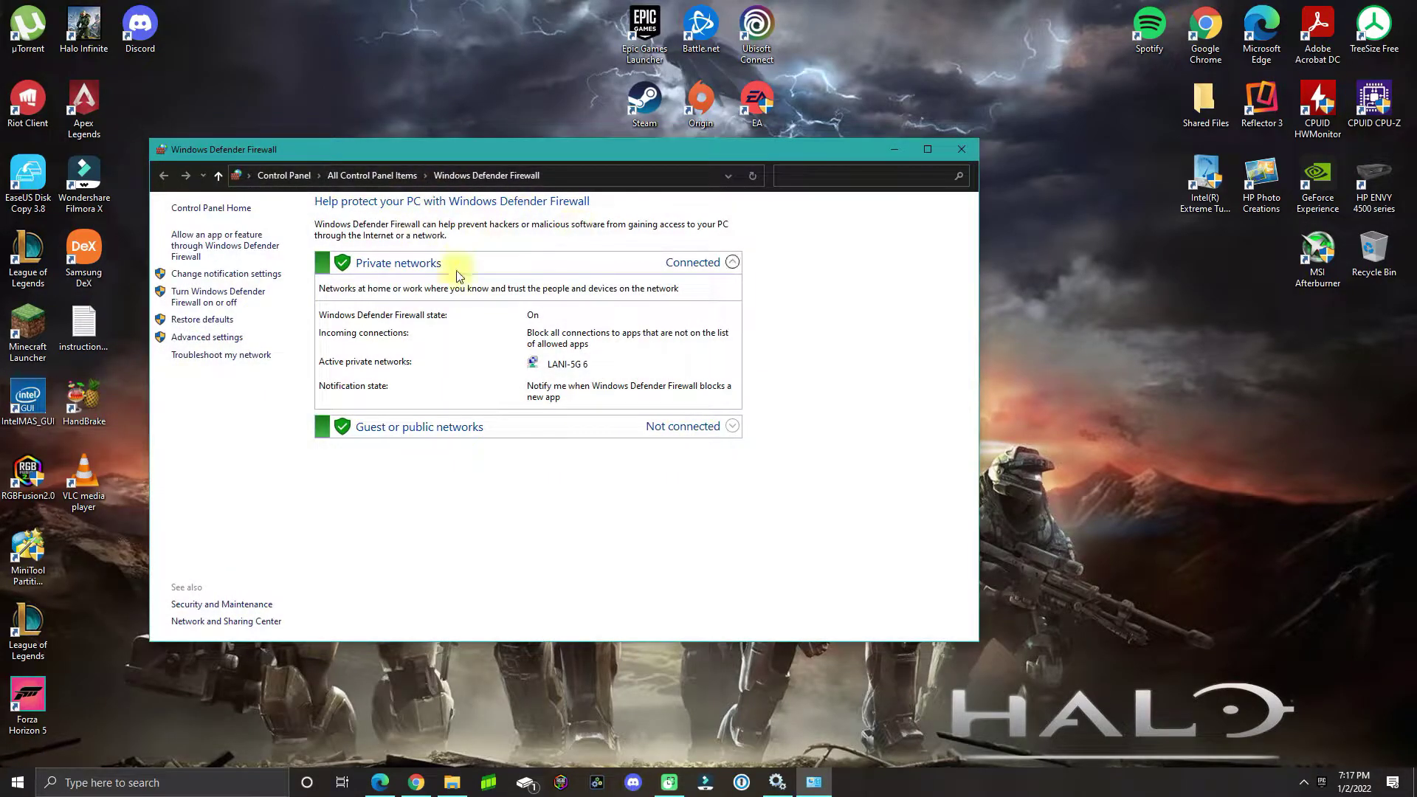
Step: Open Advanced settings and start a New Rule under Inbound Rules
click(198, 342)
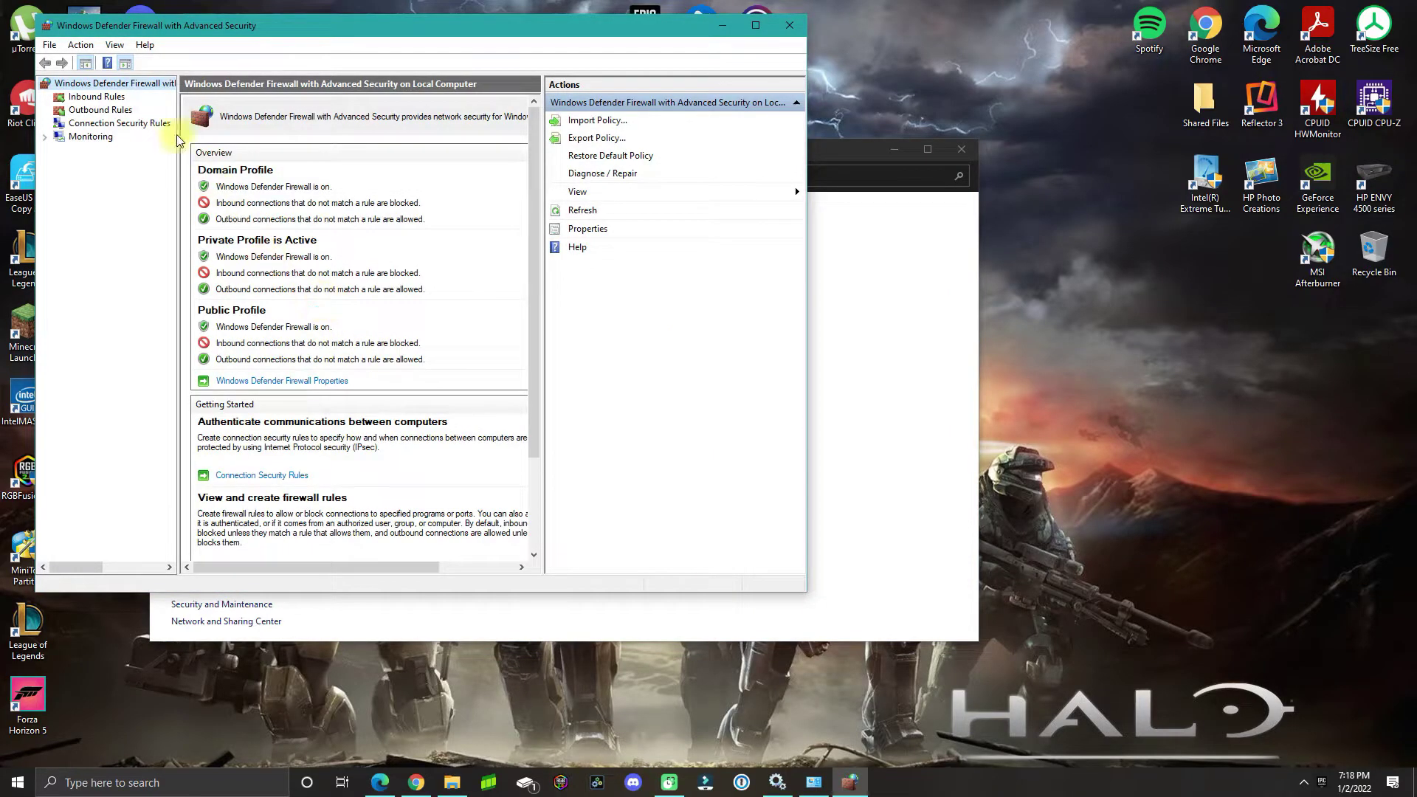
click(99, 97)
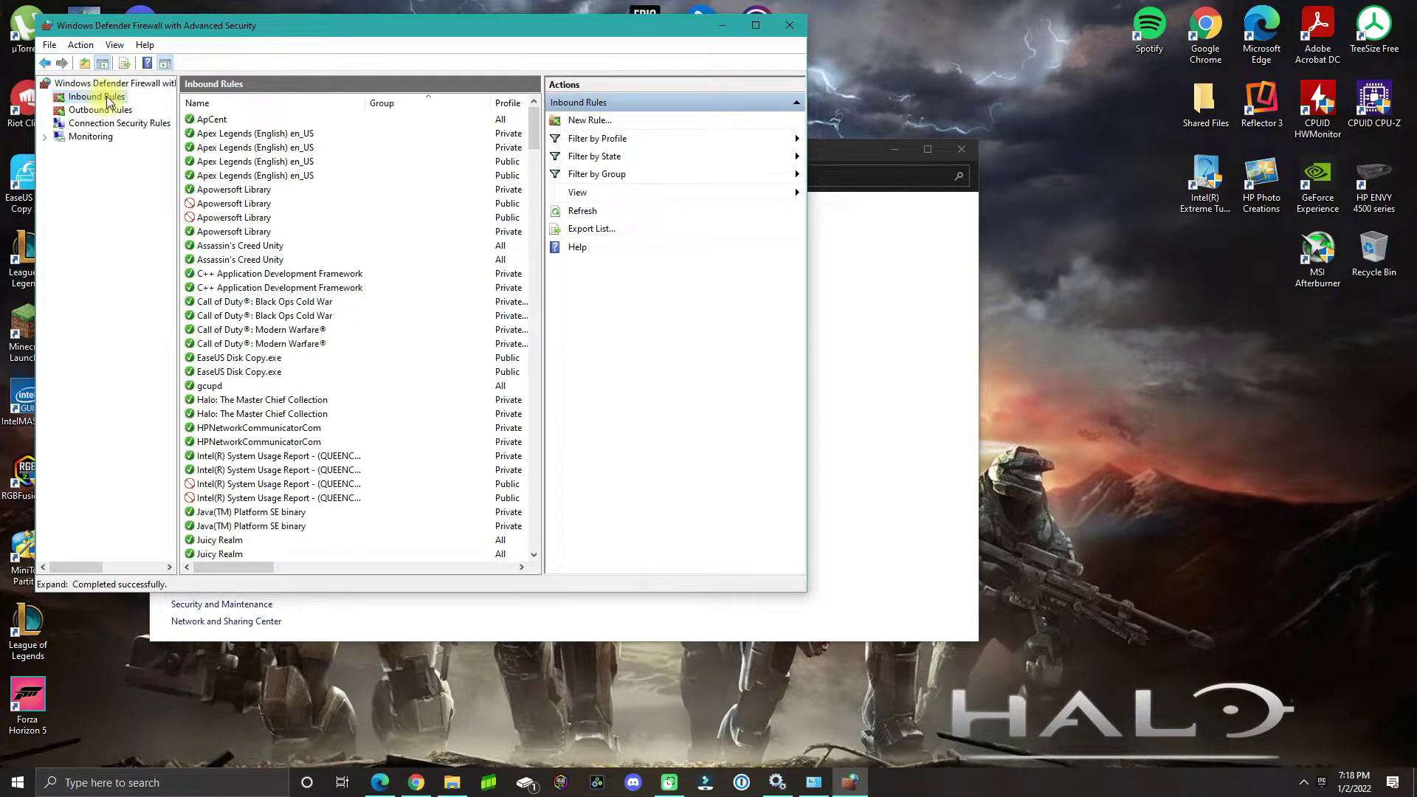
right_click(108, 102)
click(155, 110)
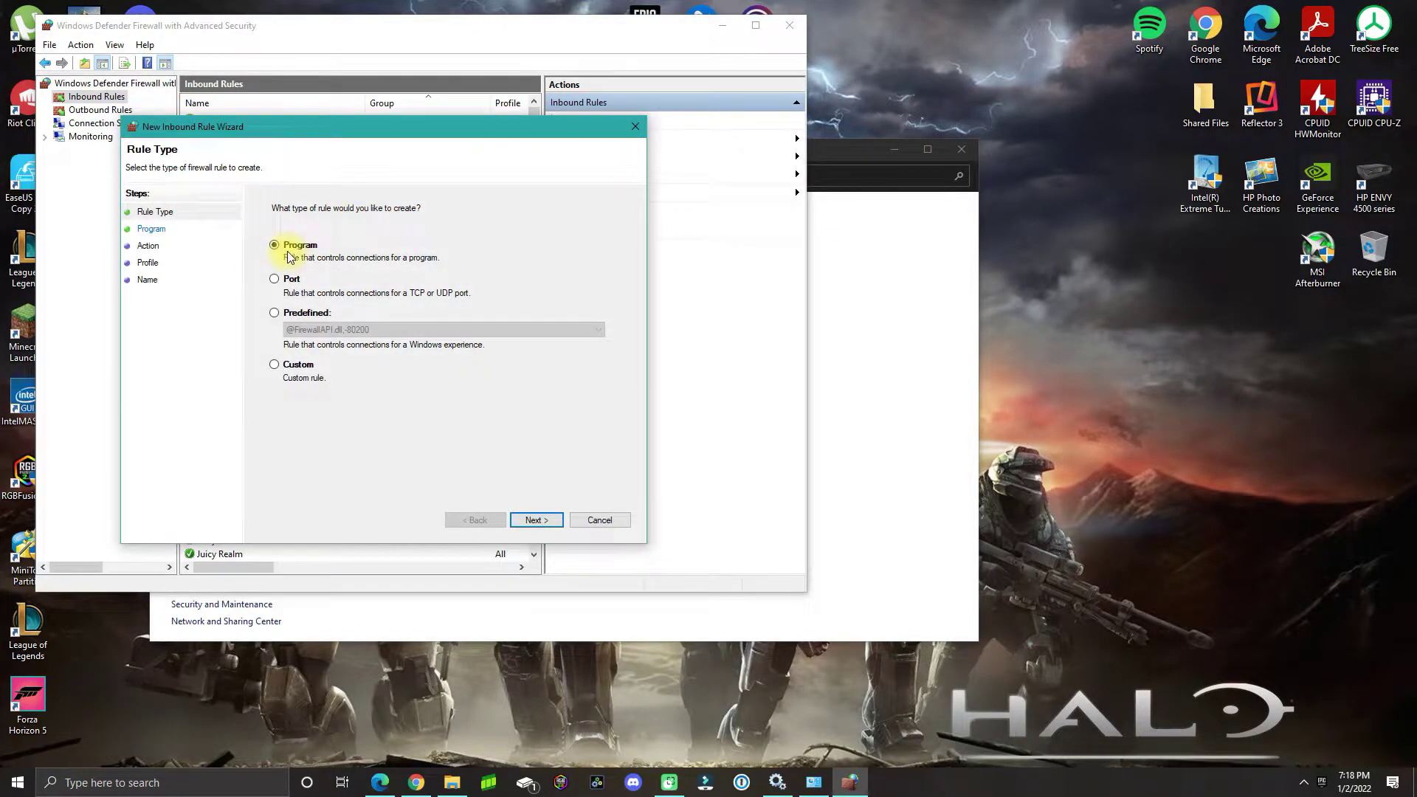
Step: Choose a Program rule targeting C:\Program Files (x86)\Steam\steam.exe
click(536, 521)
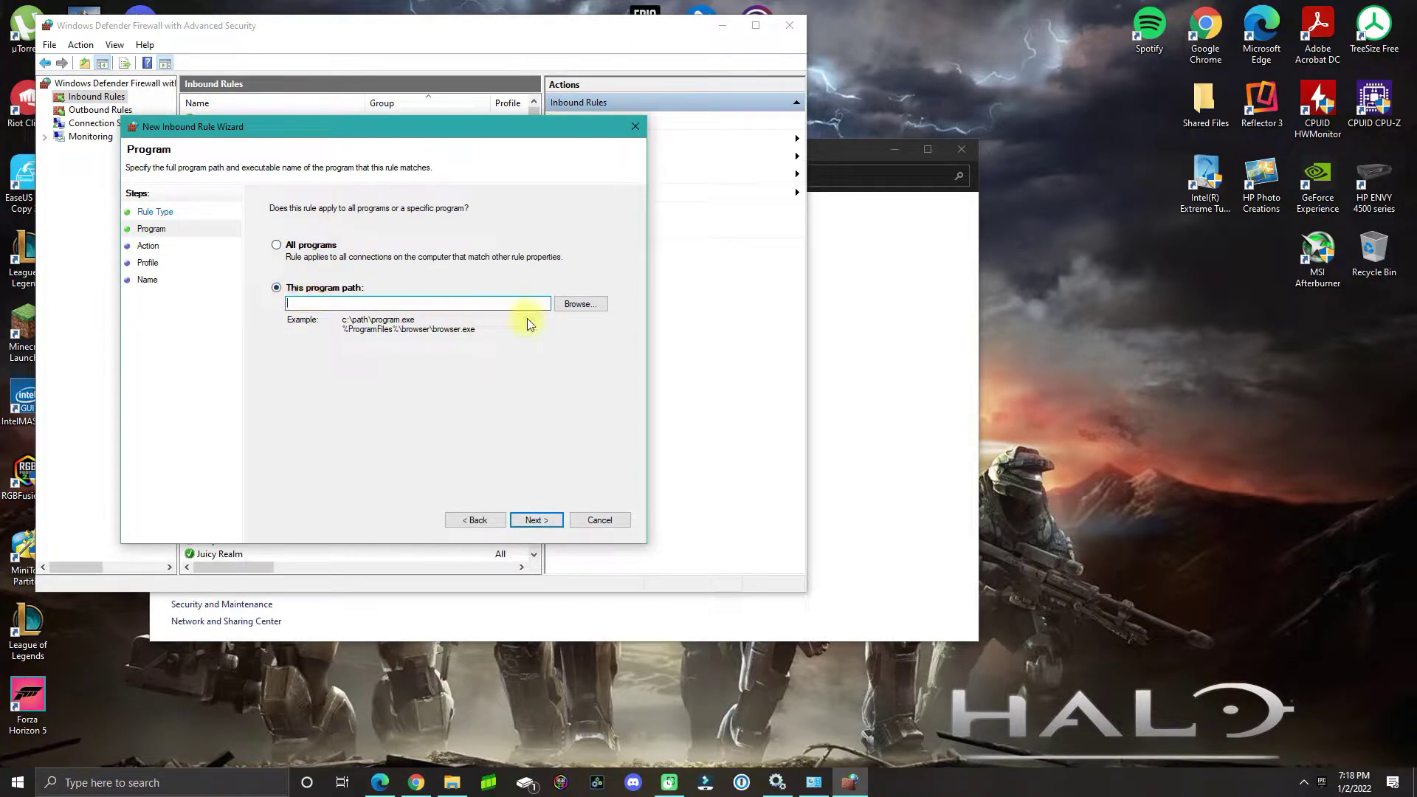
click(592, 309)
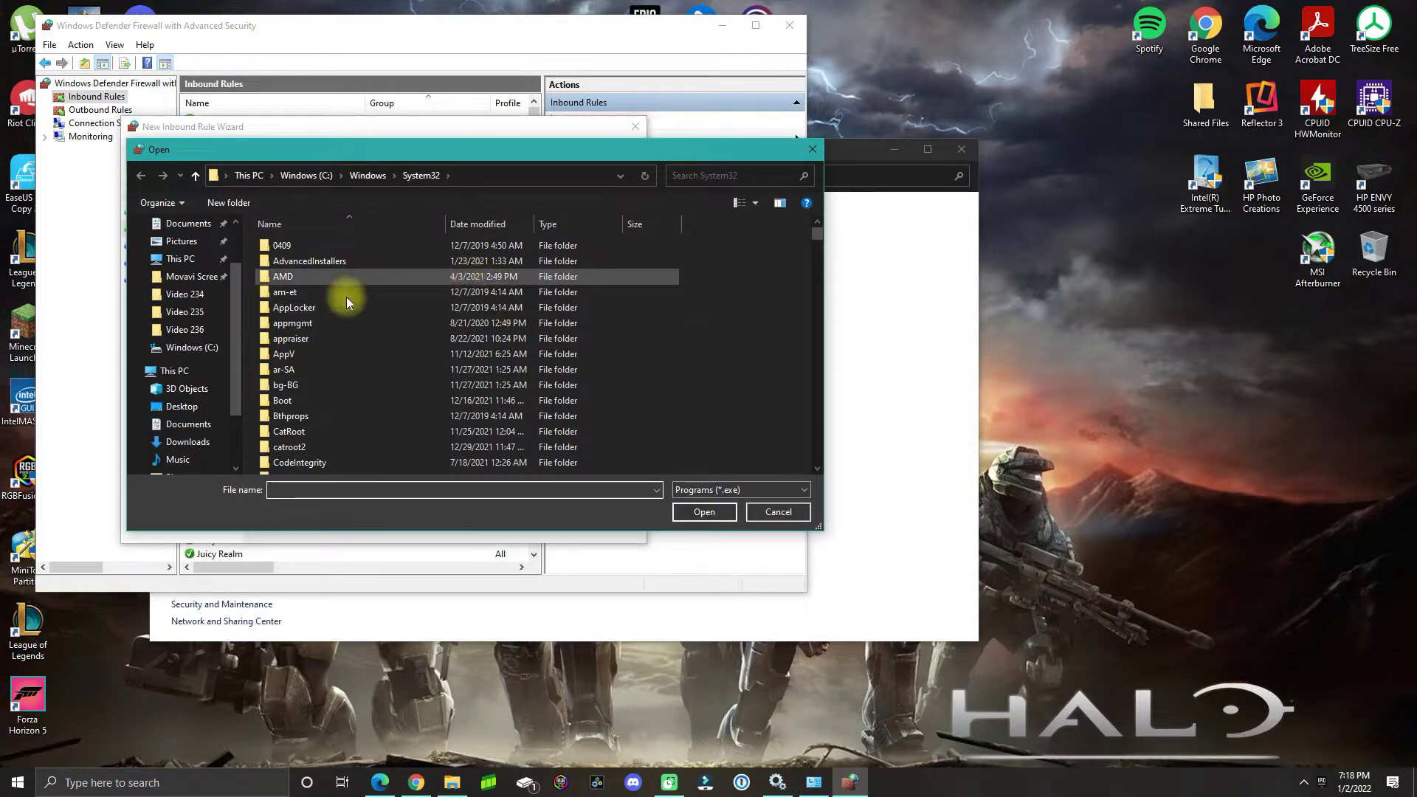
click(158, 372)
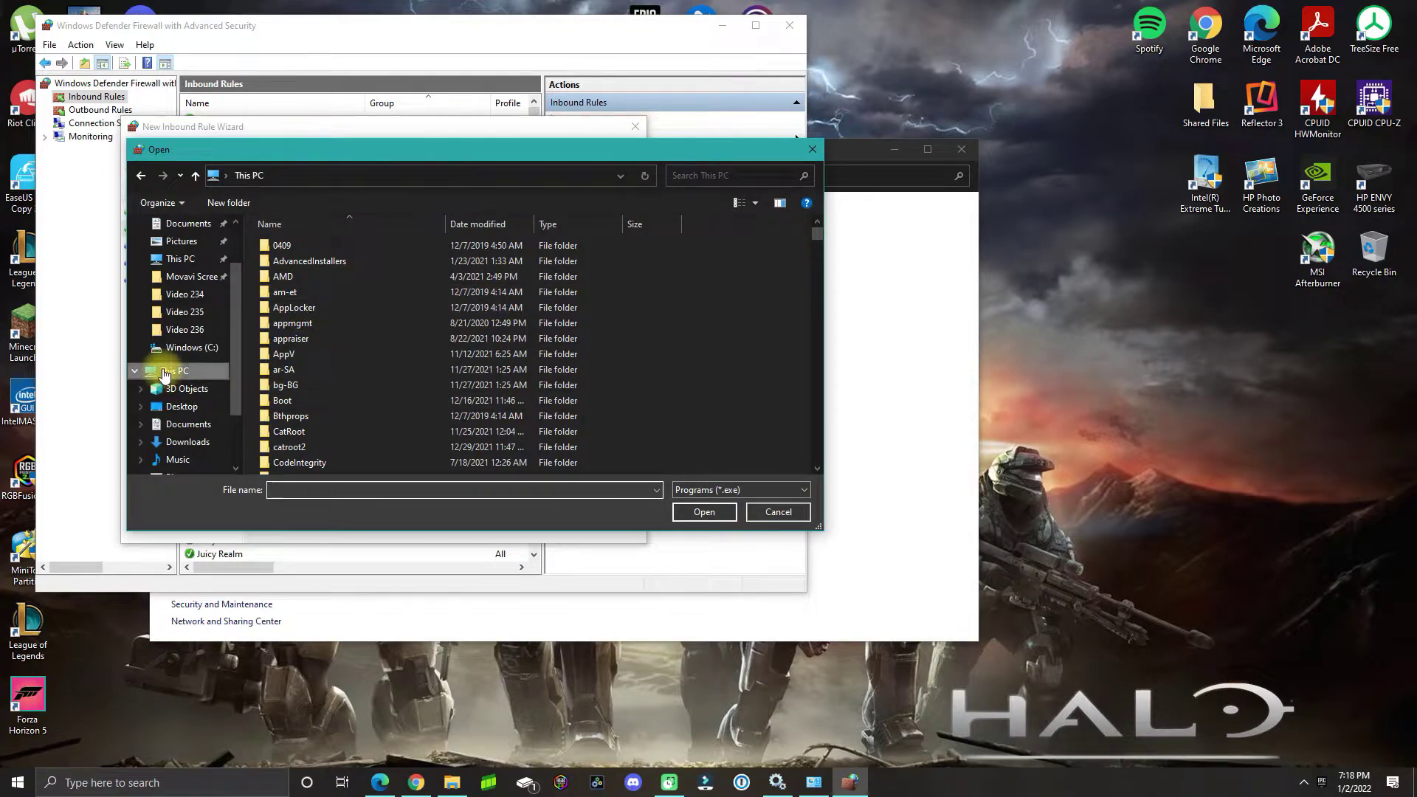
double_click(315, 399)
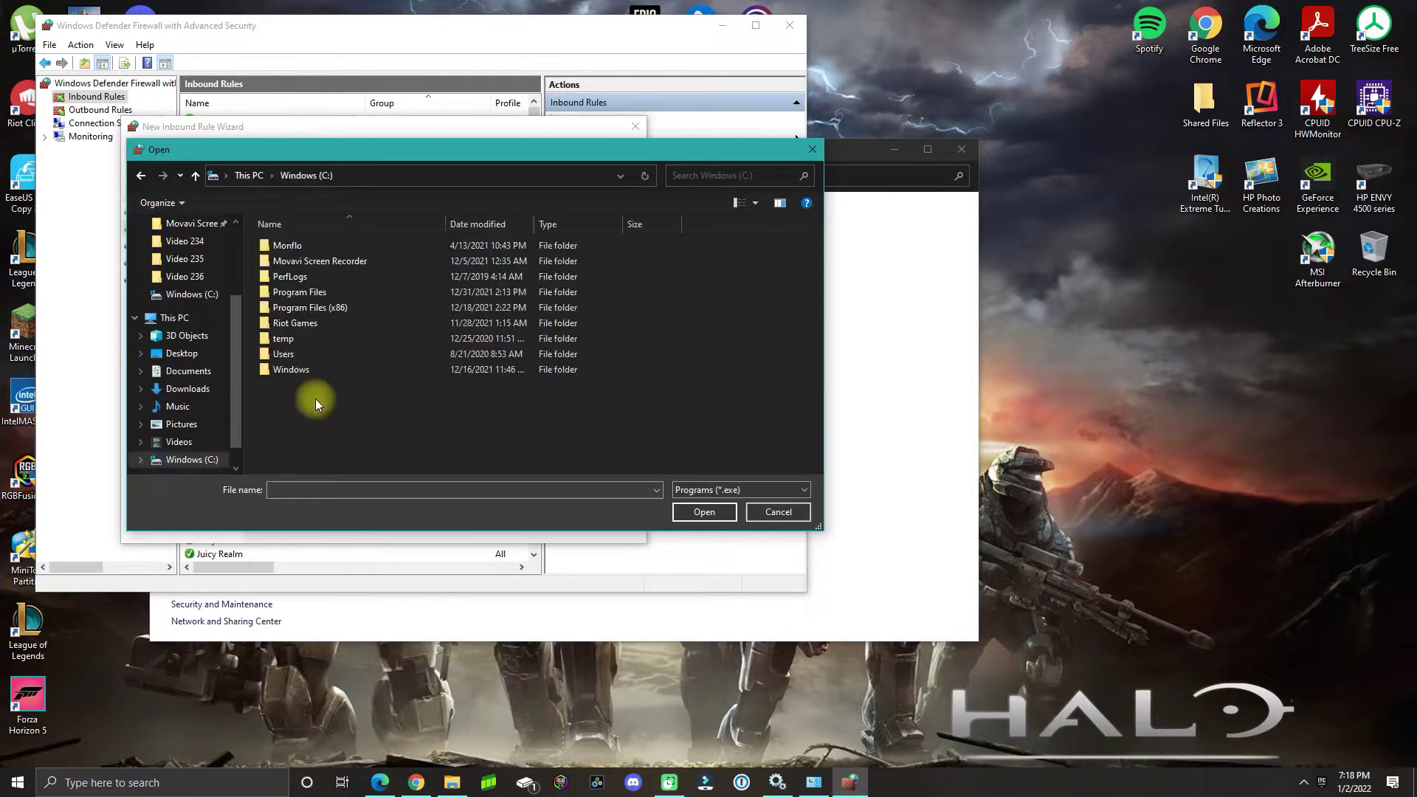
double_click(328, 306)
scroll(333, 350, down, 3)
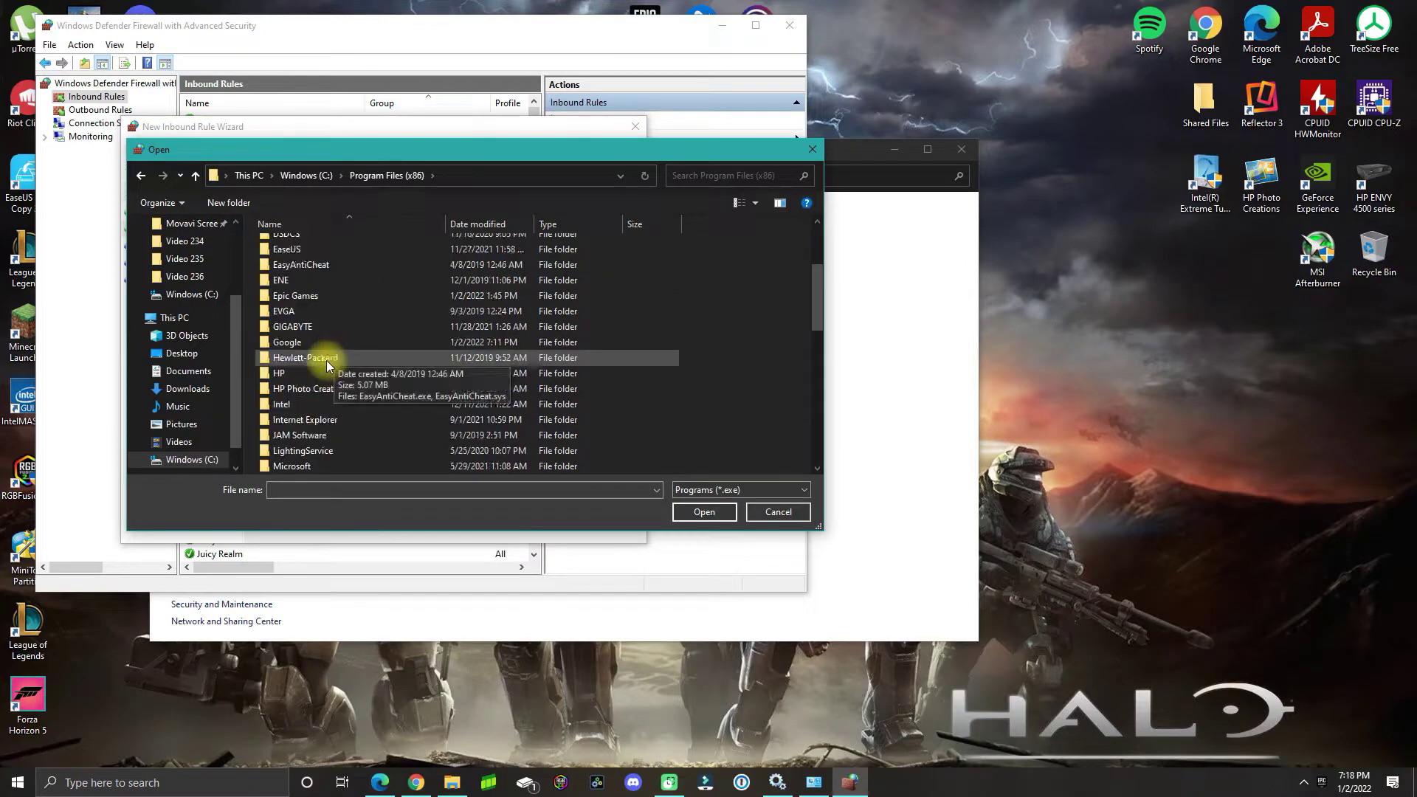
scroll(327, 360, down, 3)
scroll(321, 391, down, 2)
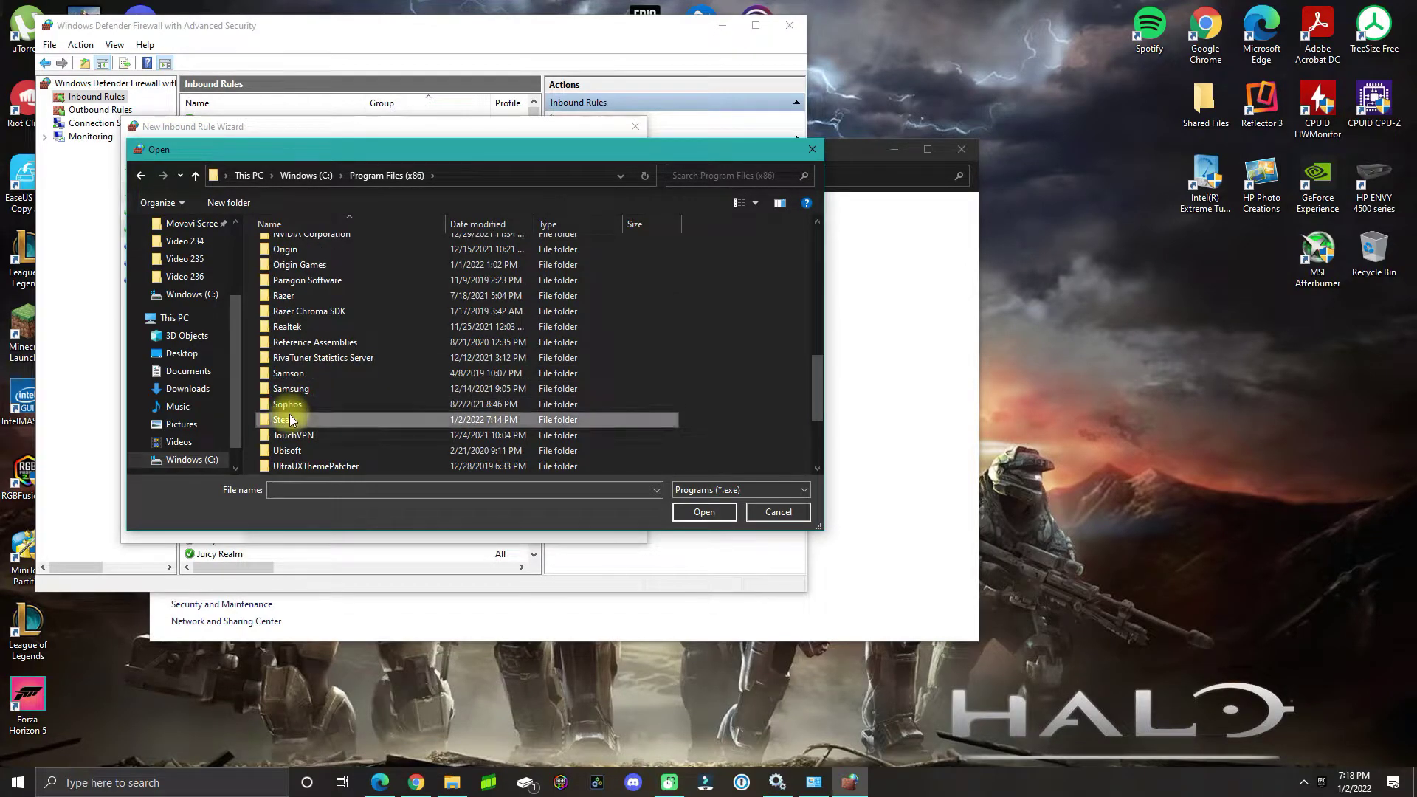
double_click(289, 414)
scroll(347, 307, down, 4)
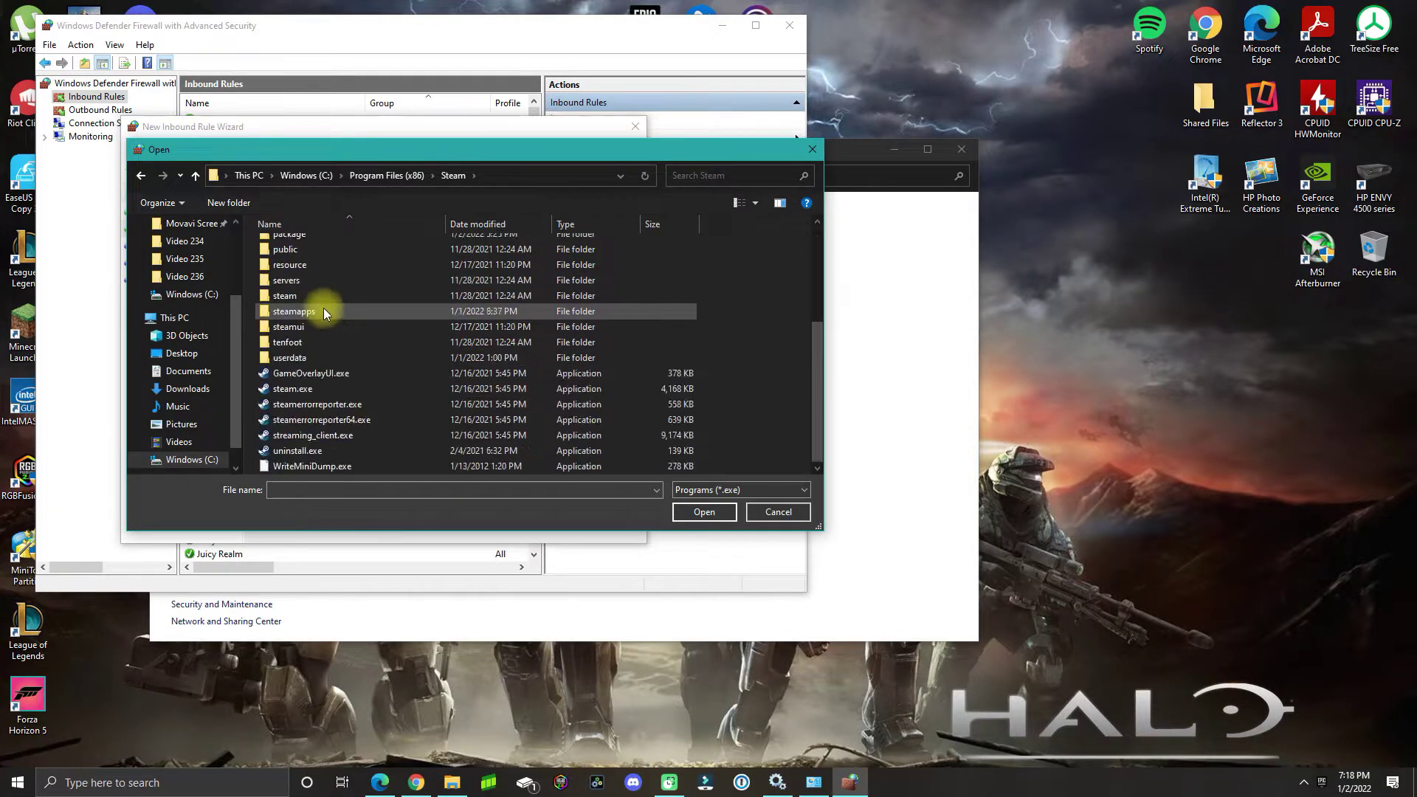
click(293, 389)
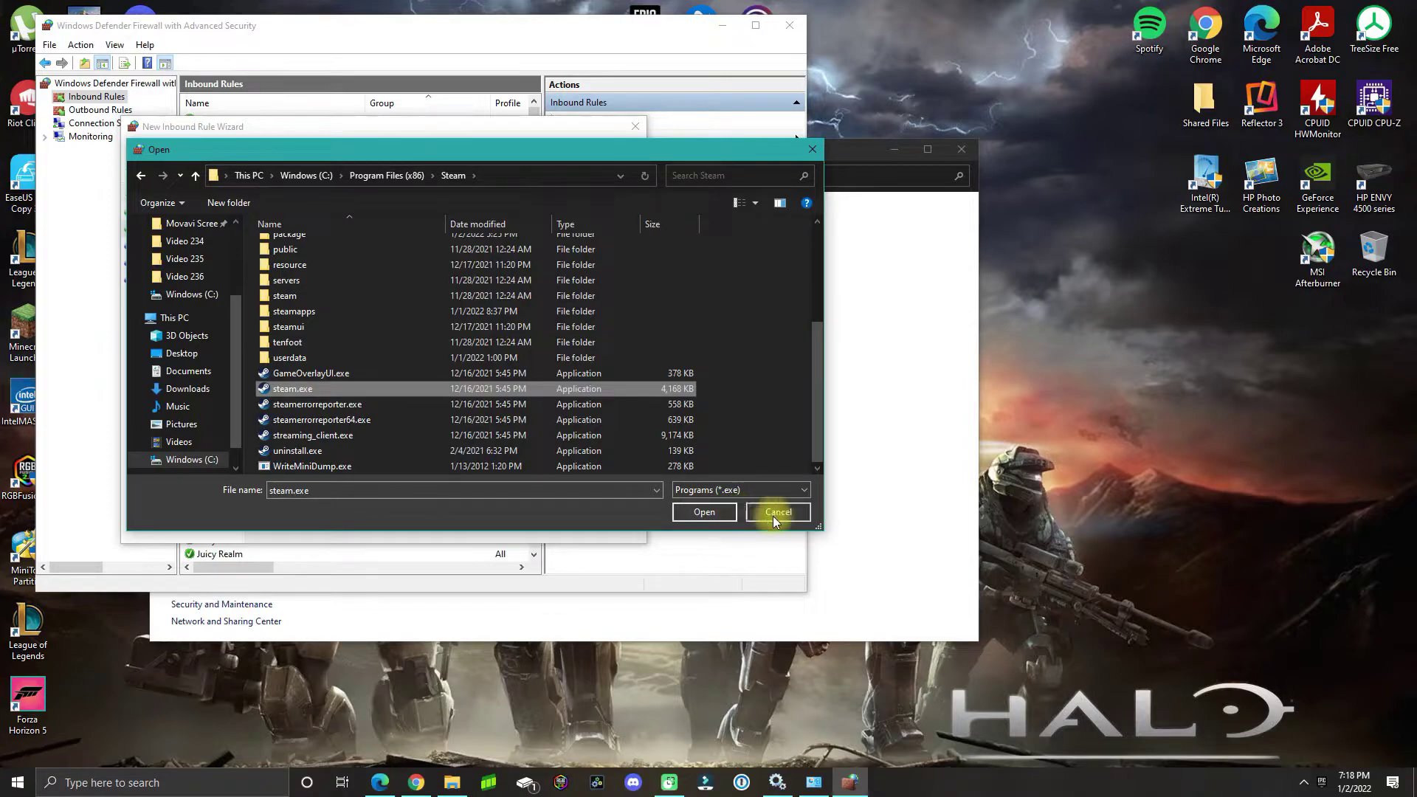
click(696, 511)
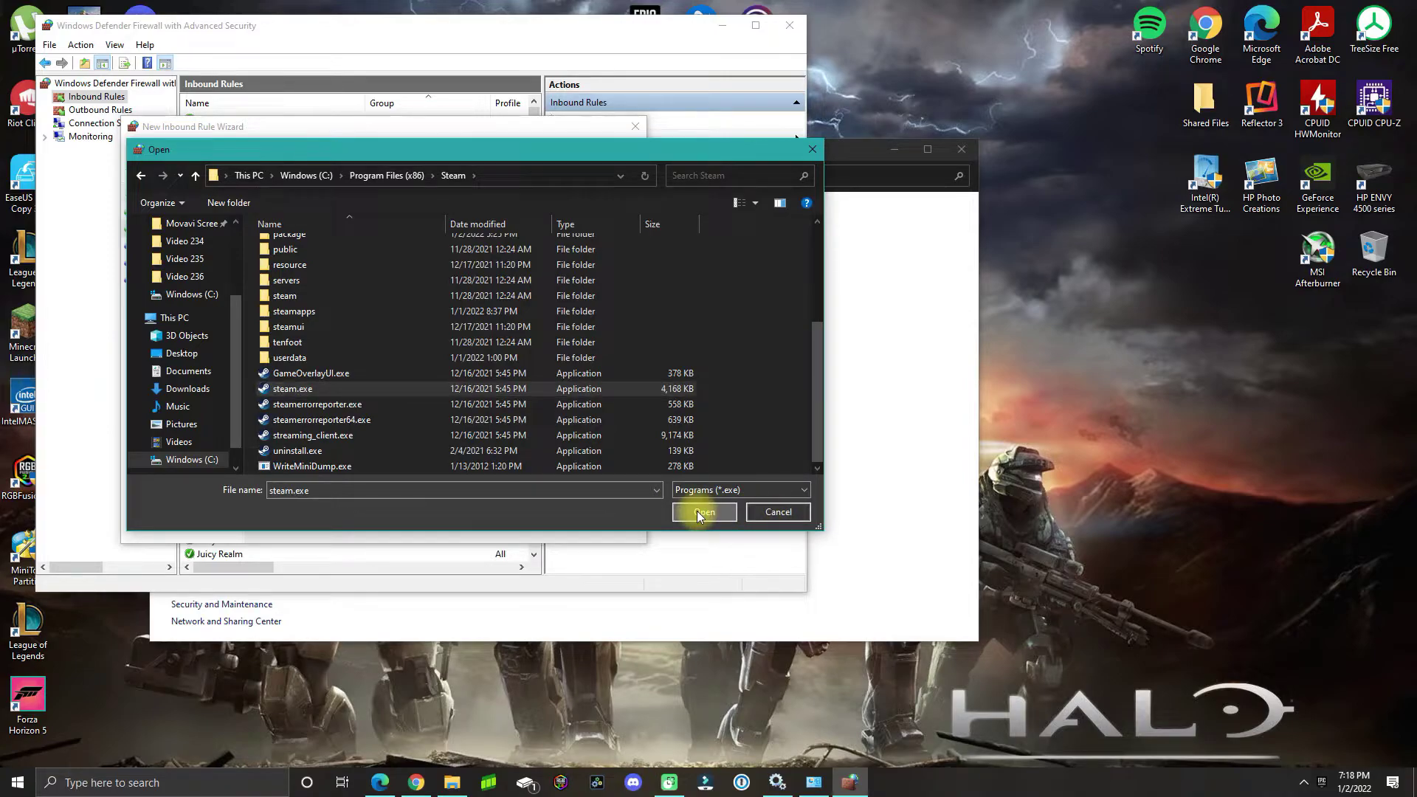
click(542, 521)
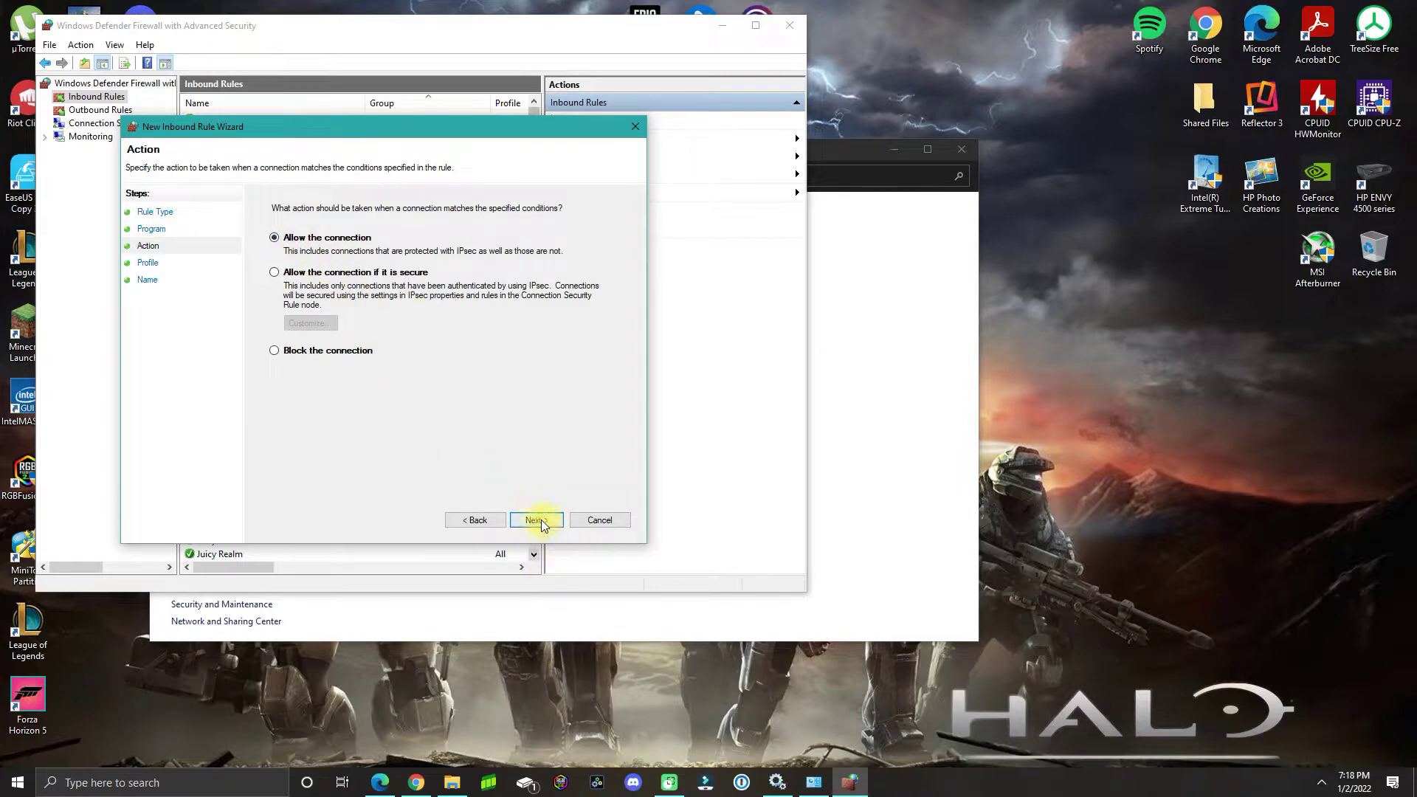
Step: Allow the connection on Domain and Private profiles and finish as 'Steam Firewall Rule'
click(536, 520)
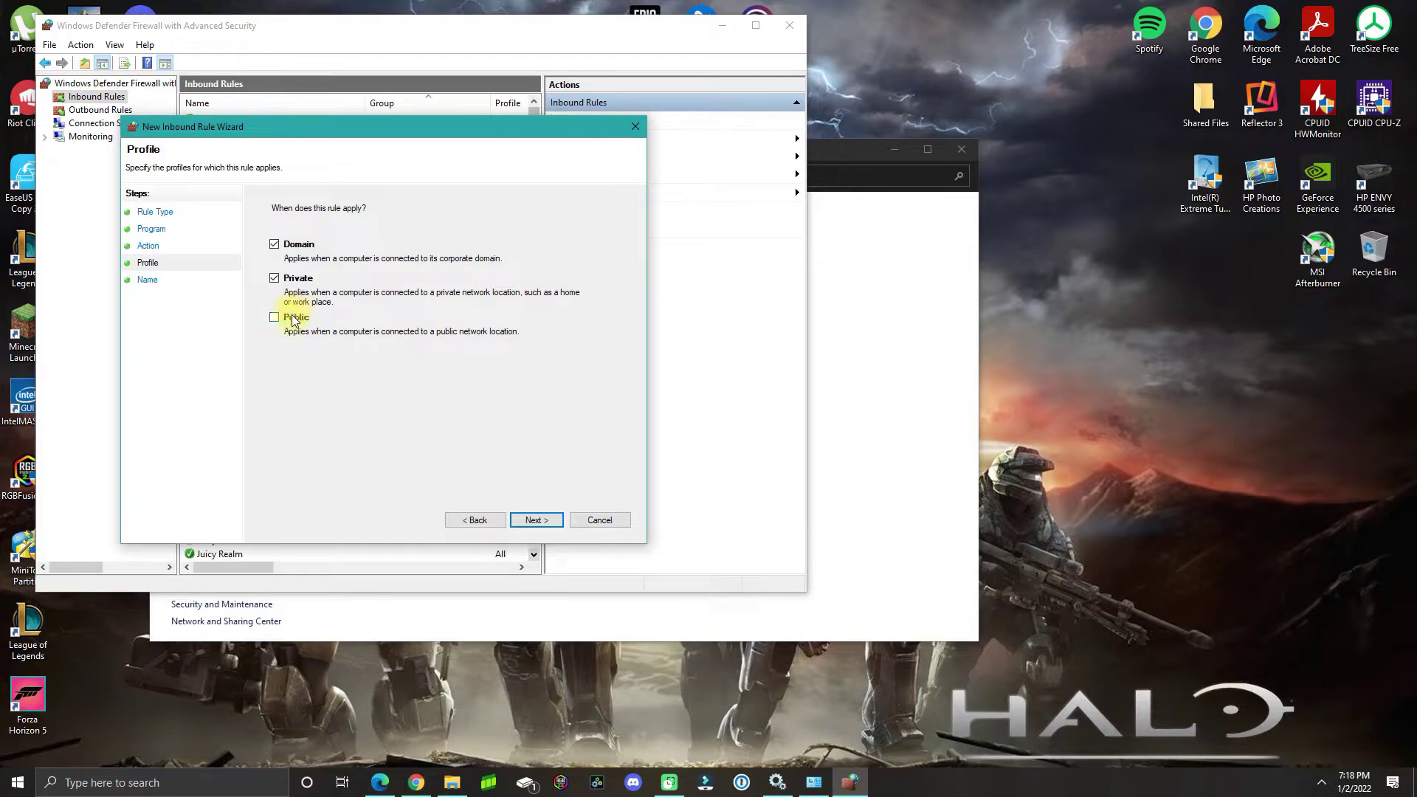
click(527, 521)
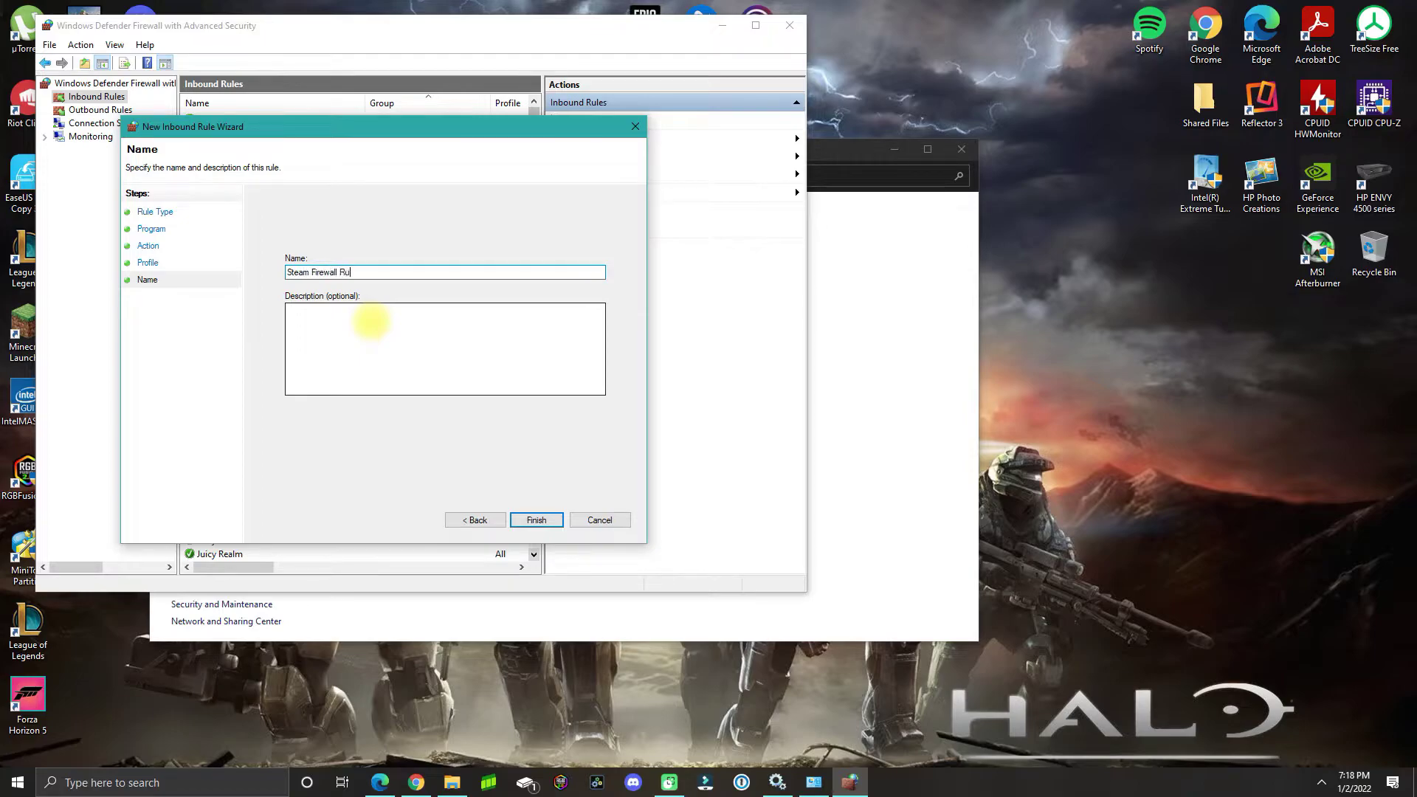
click(534, 521)
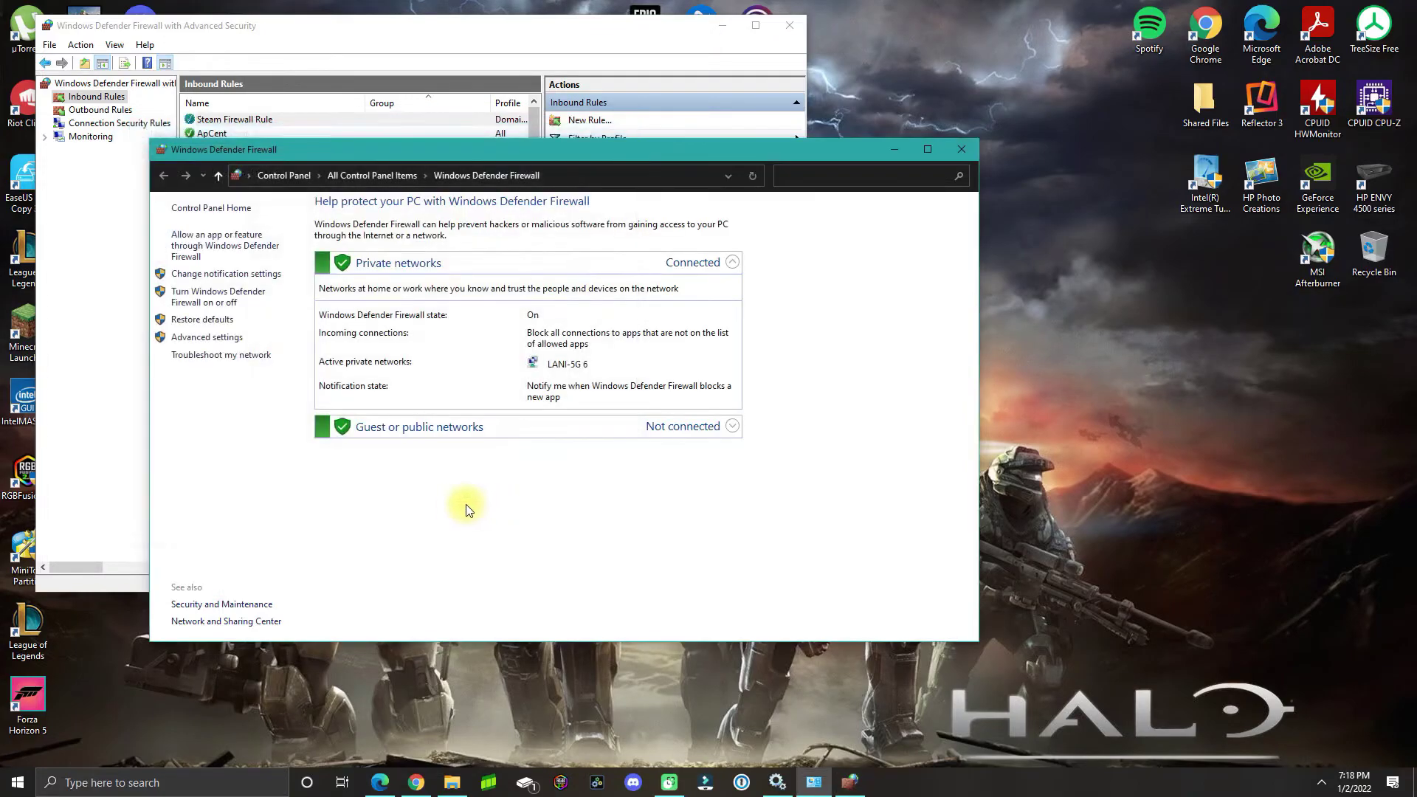
Step: Close the Windows Defender Firewall and Advanced Security windows
click(962, 149)
click(789, 26)
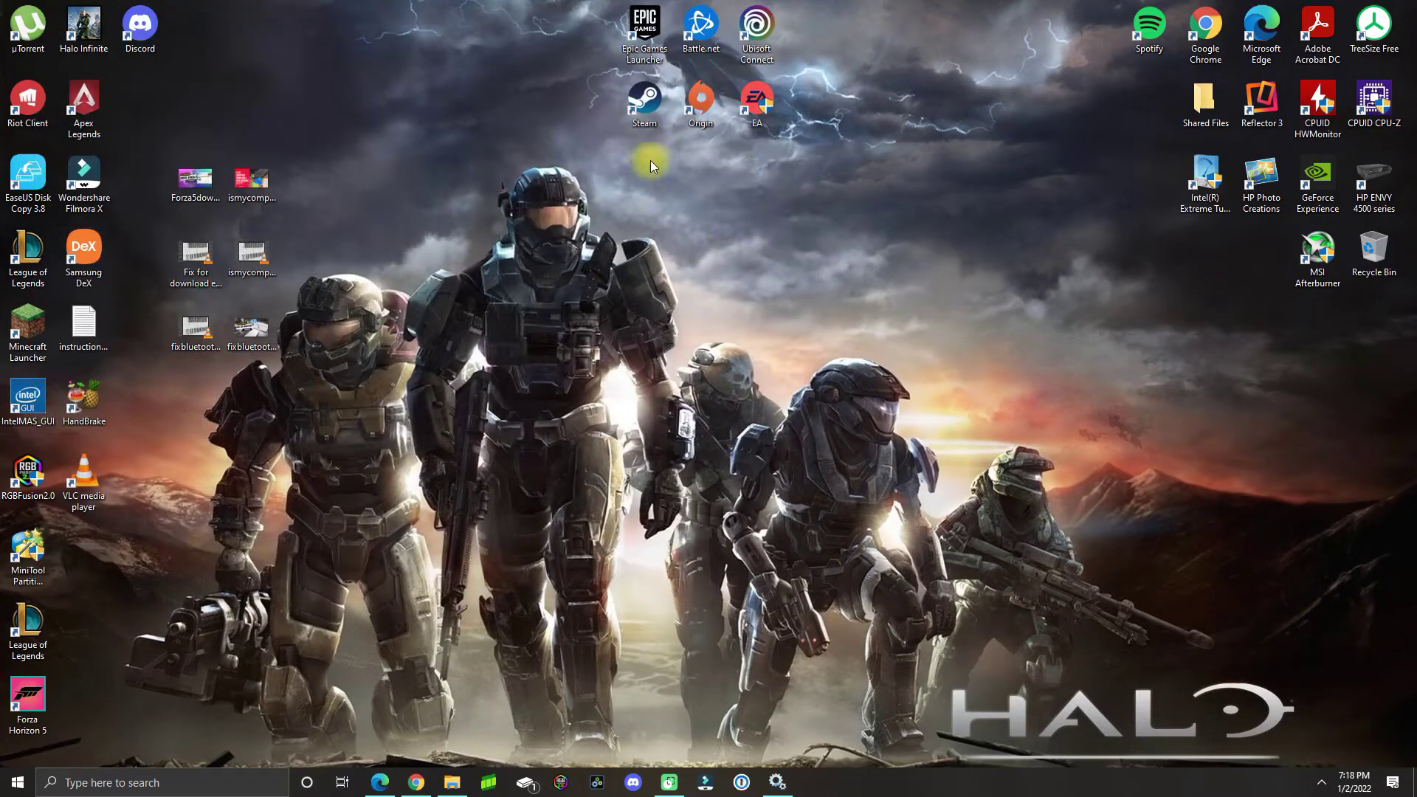